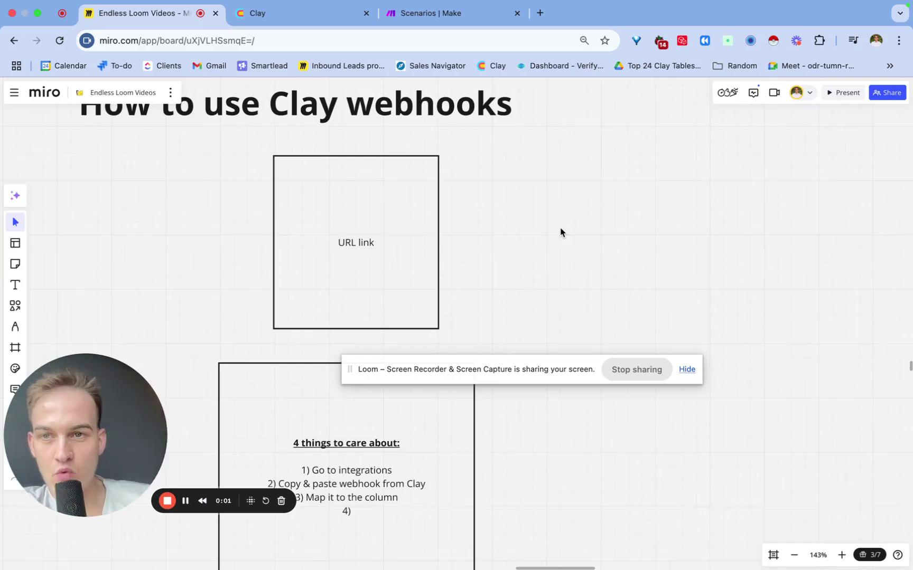
# Select the URL link text in the box.
pyautogui.scroll(2, 603, 231)
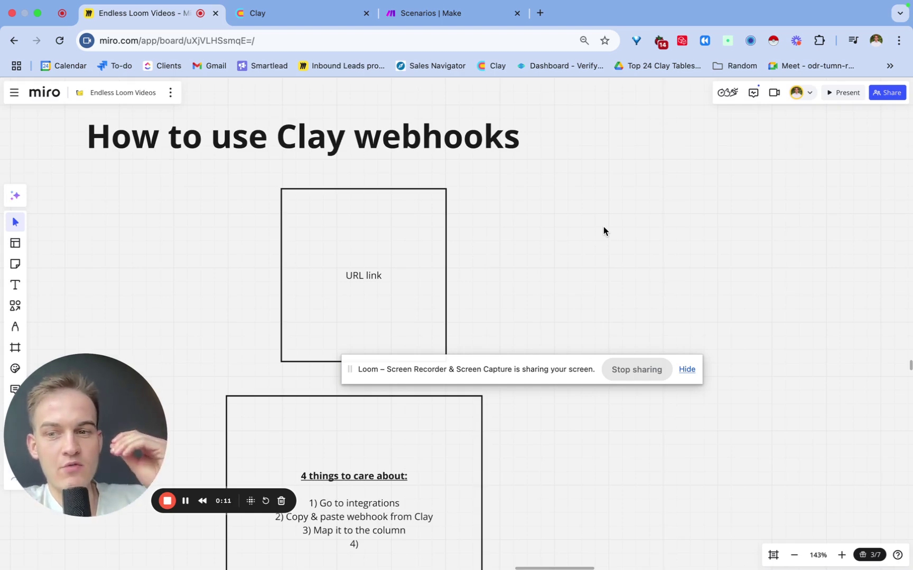
pyautogui.click(390, 263)
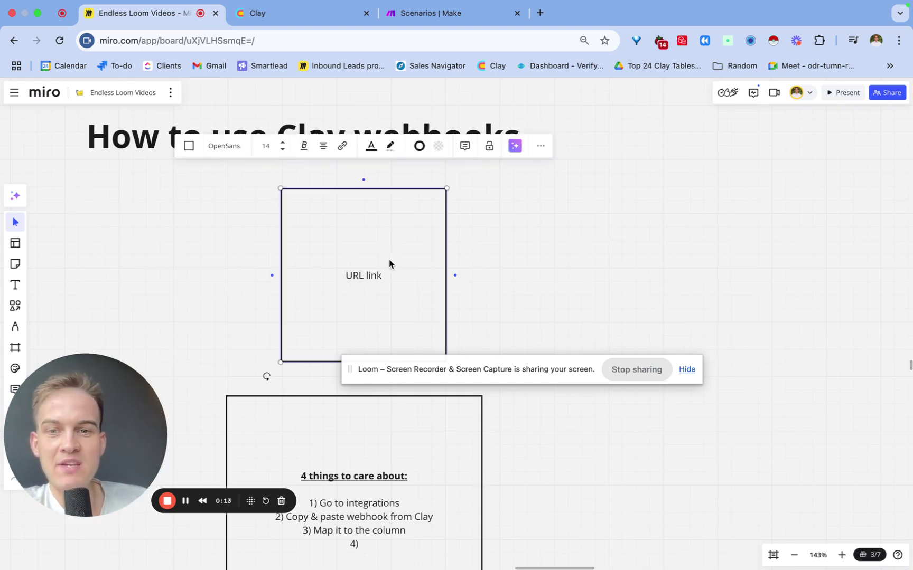
pyautogui.moveTo(383, 271); pyautogui.dragTo(336, 271)
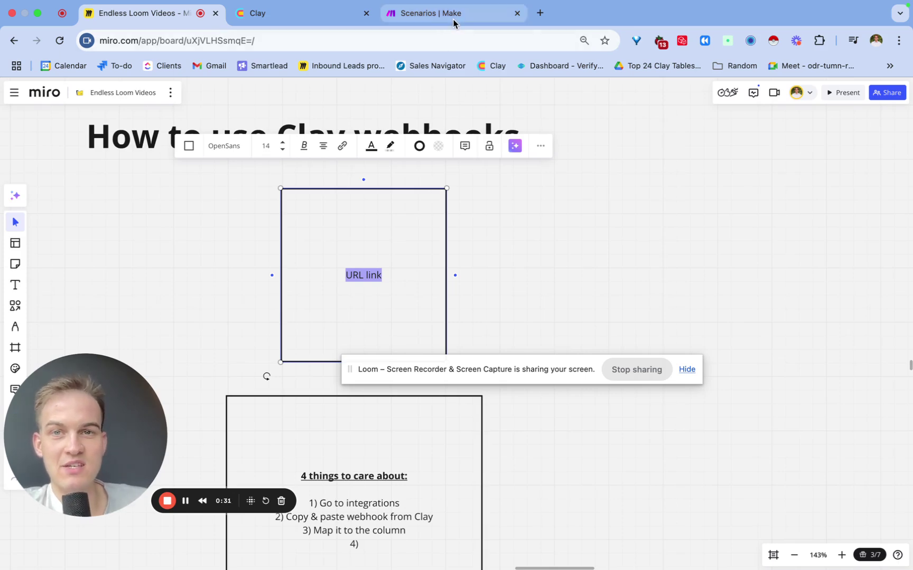
# Add a 'Pull in data from a Webhook' source to Clay's Make webhook table and copy its URL.
pyautogui.click(253, 16)
pyautogui.click(147, 552)
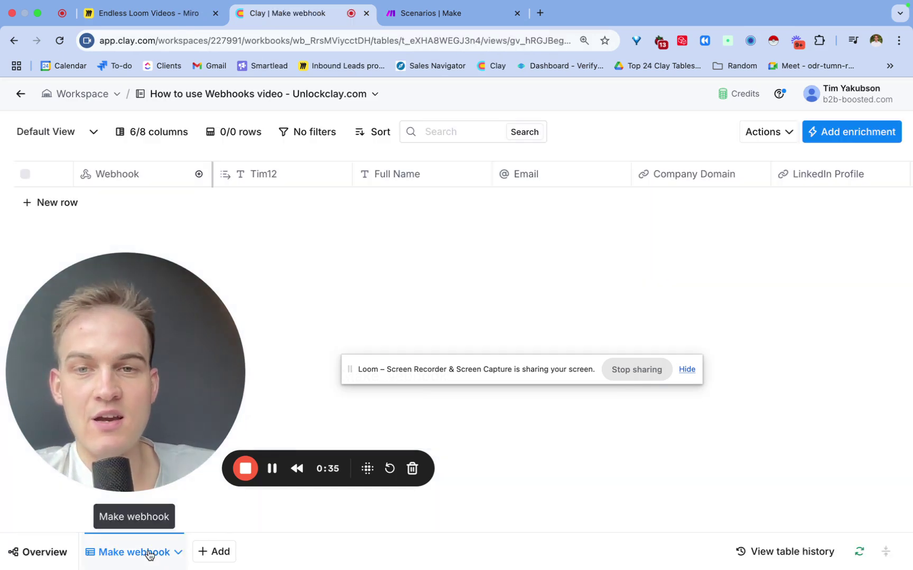
pyautogui.click(780, 132)
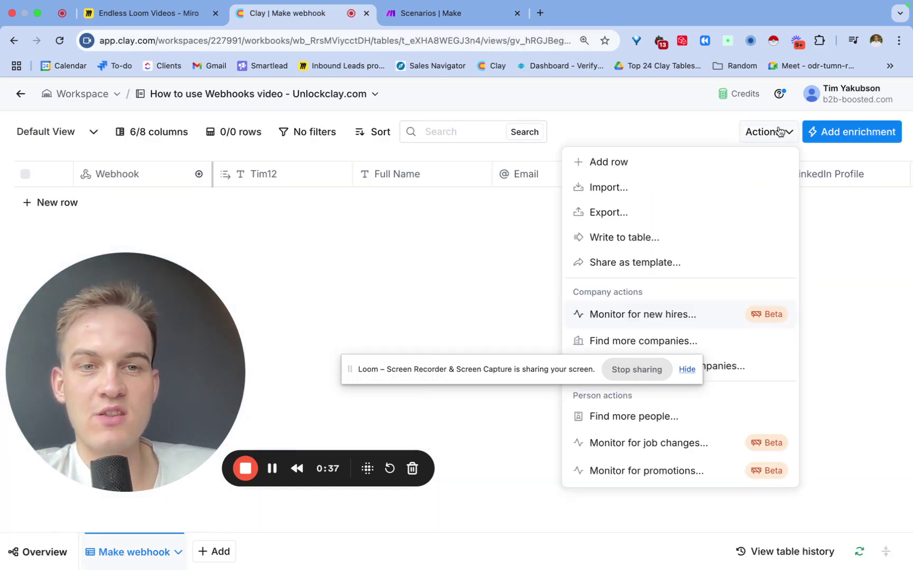
pyautogui.click(651, 192)
pyautogui.write('webh')
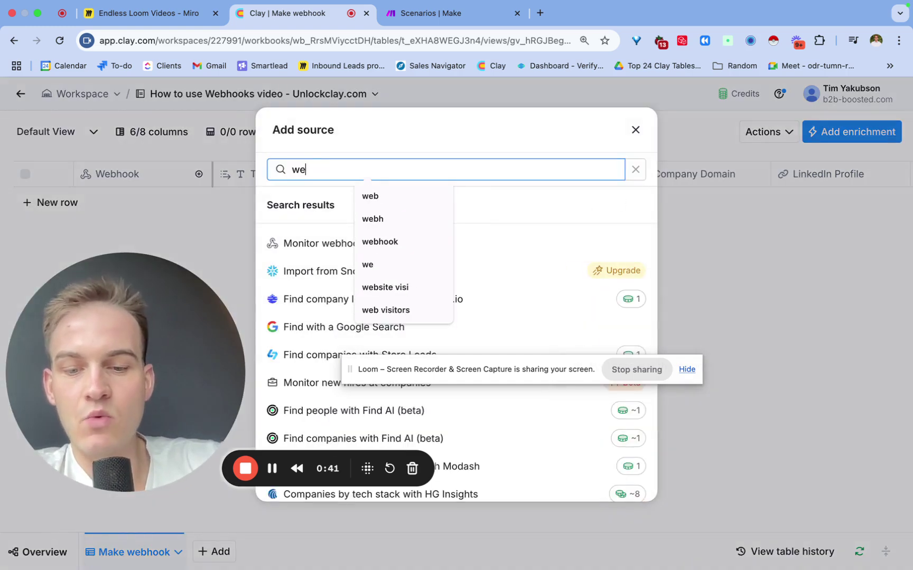
pyautogui.click(290, 244)
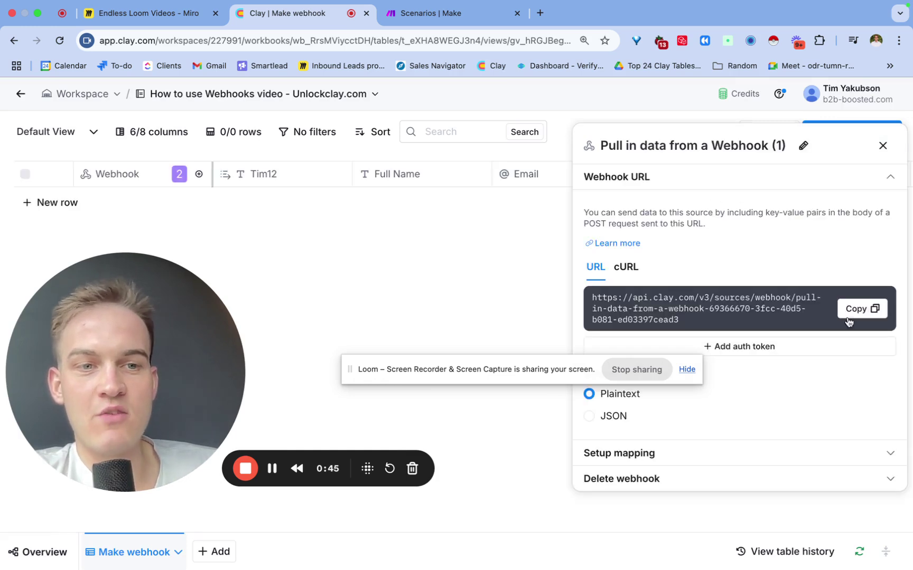
pyautogui.click(860, 310)
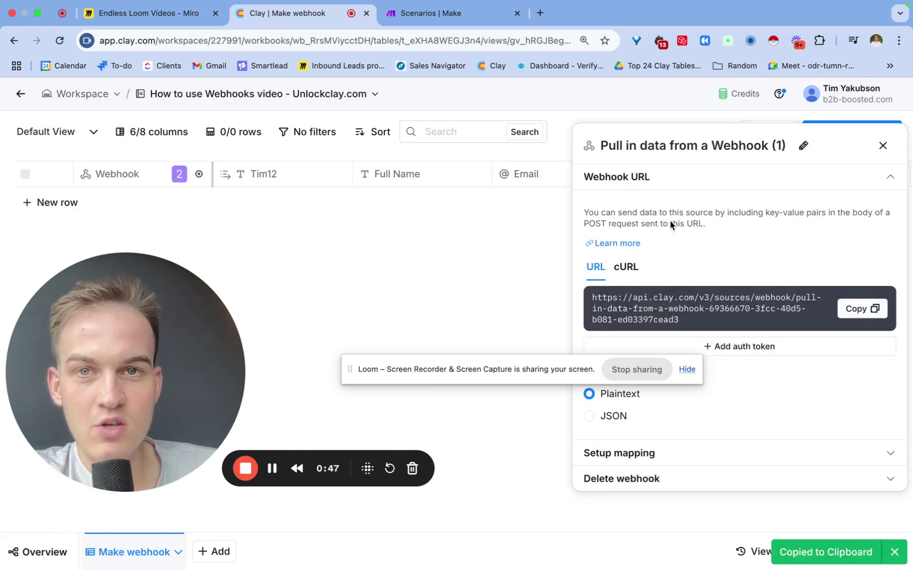
# Create a new Make scenario holding an HTTP 'Make a request' module.
pyautogui.click(464, 14)
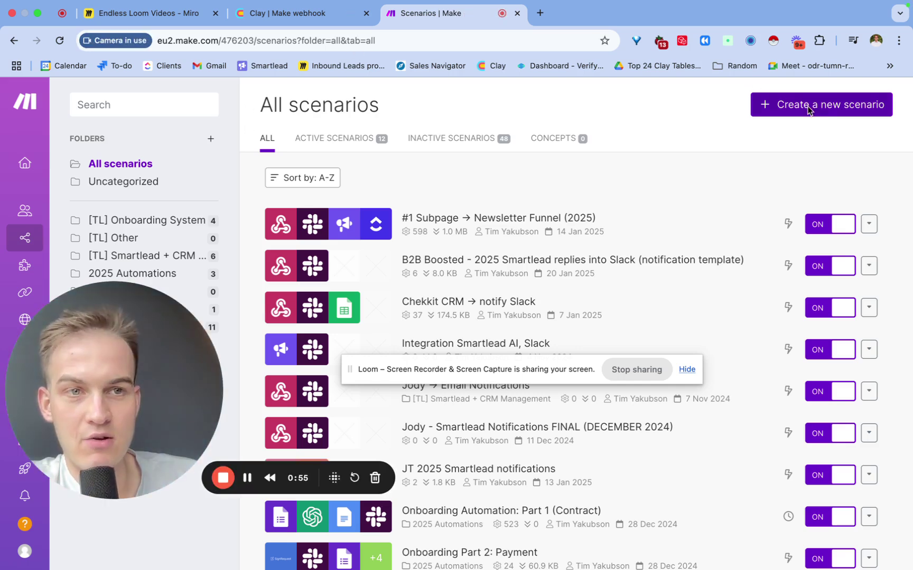
pyautogui.click(808, 109)
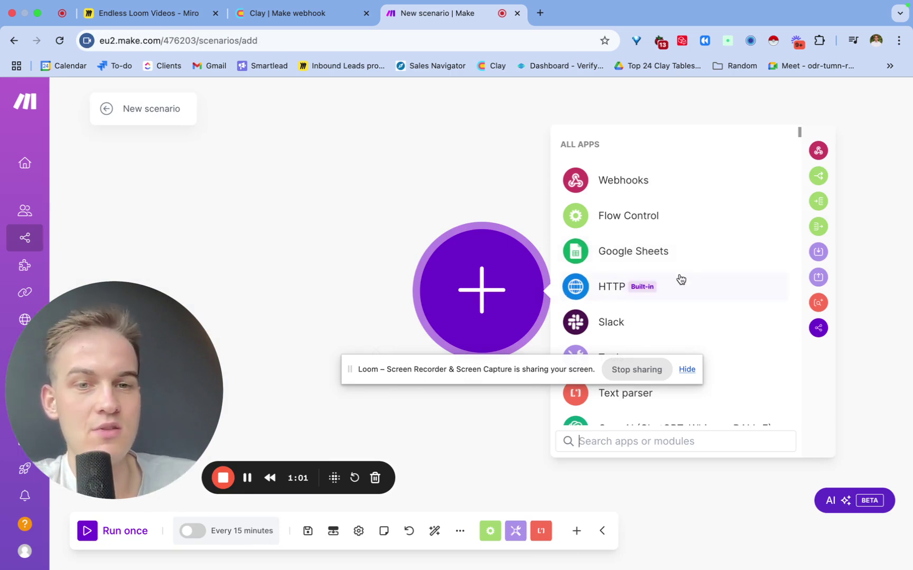
pyautogui.click(610, 291)
pyautogui.scroll(-3, 740, 319)
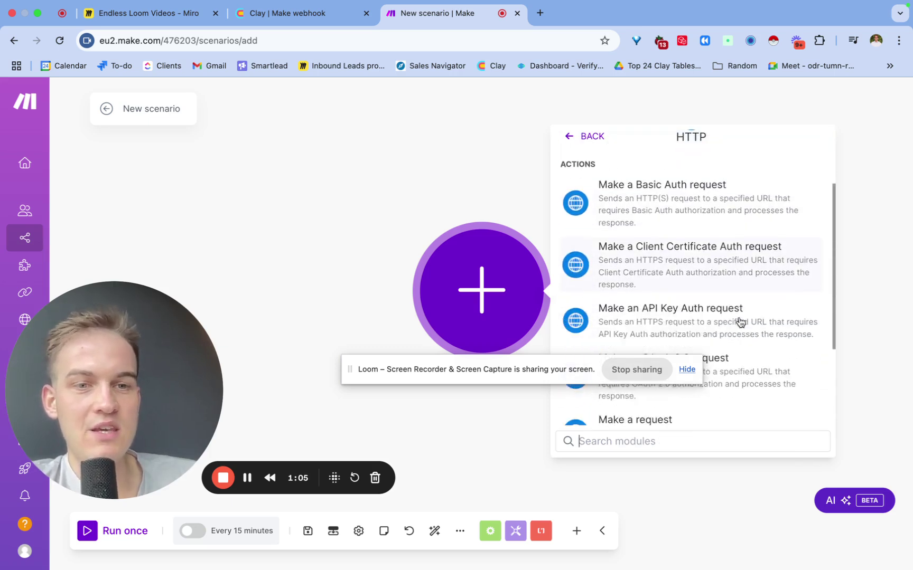
pyautogui.scroll(-3, 739, 322)
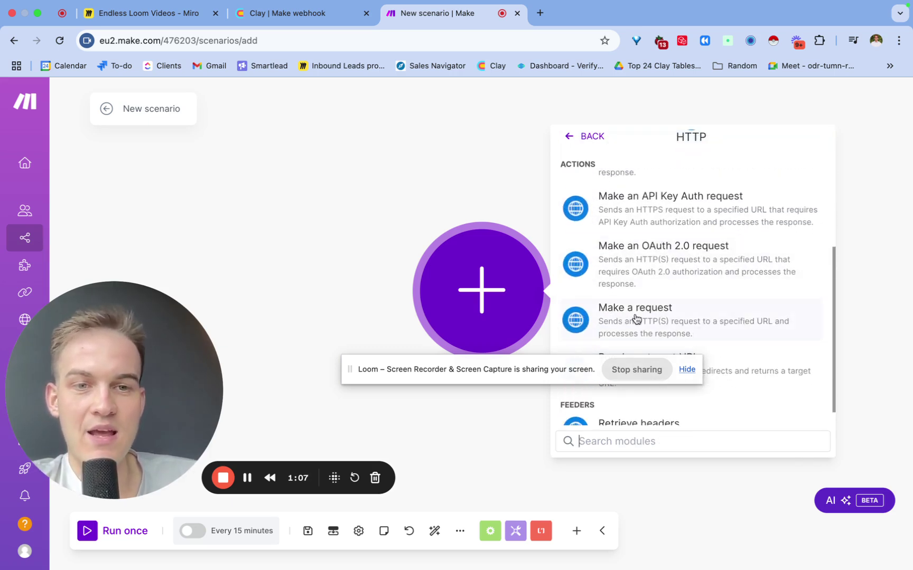
pyautogui.click(646, 321)
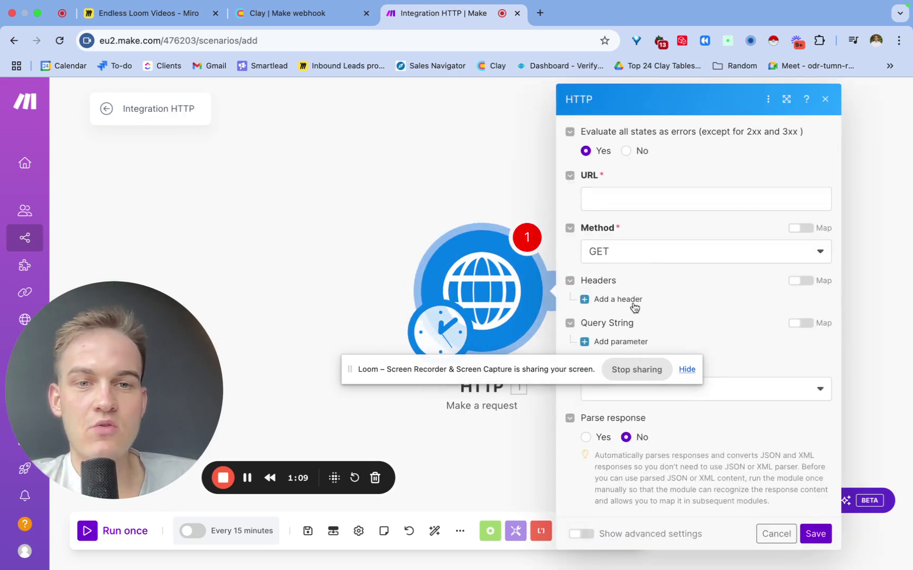
# Paste the Clay webhook URL, set Method to POST and Body type to Application/x-www-form-urlencoded.
pyautogui.click(635, 202)
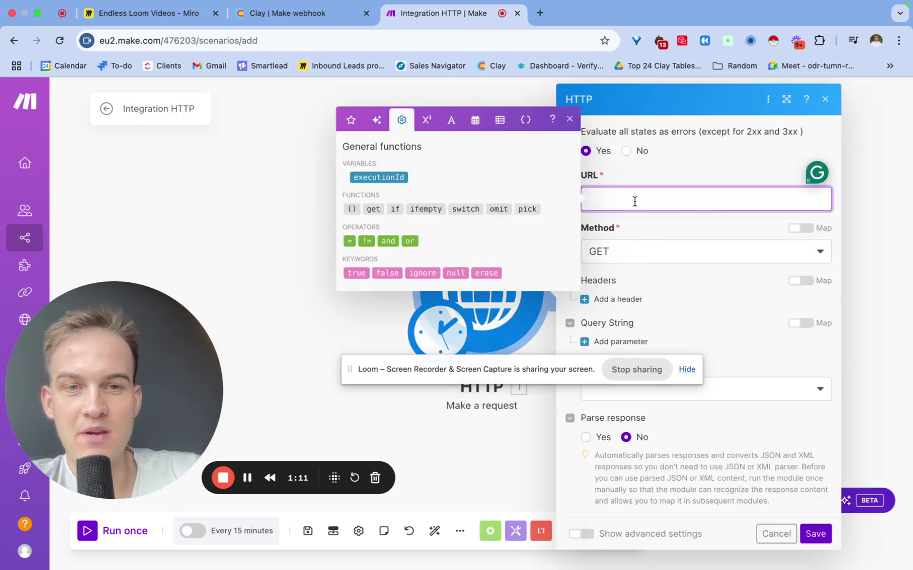
pyautogui.press('super+v')
pyautogui.click(674, 164)
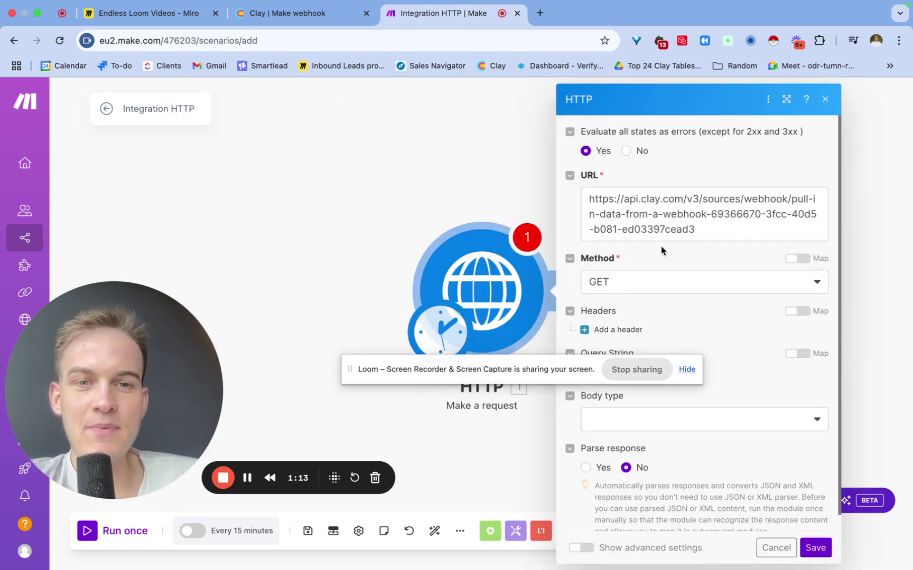
pyautogui.click(639, 285)
pyautogui.click(626, 346)
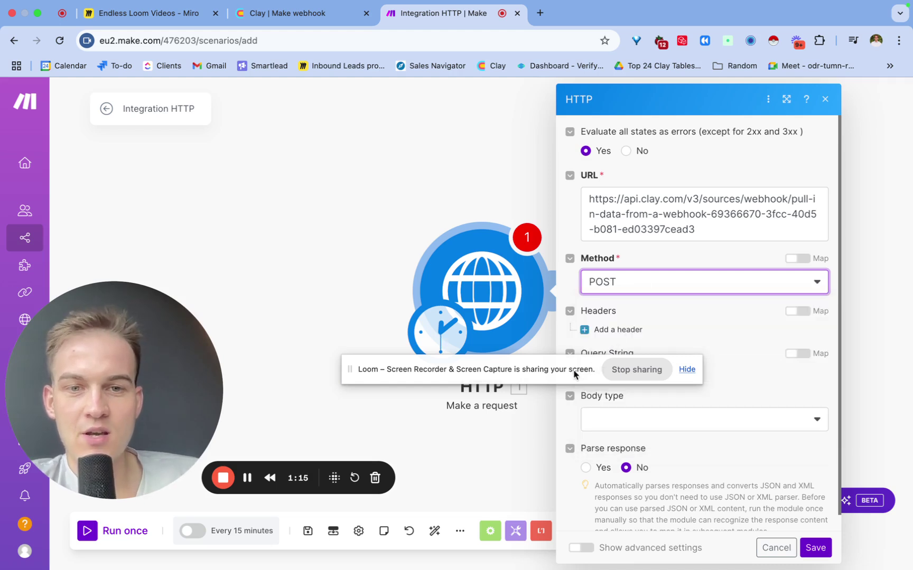
pyautogui.moveTo(574, 374); pyautogui.dragTo(351, 359)
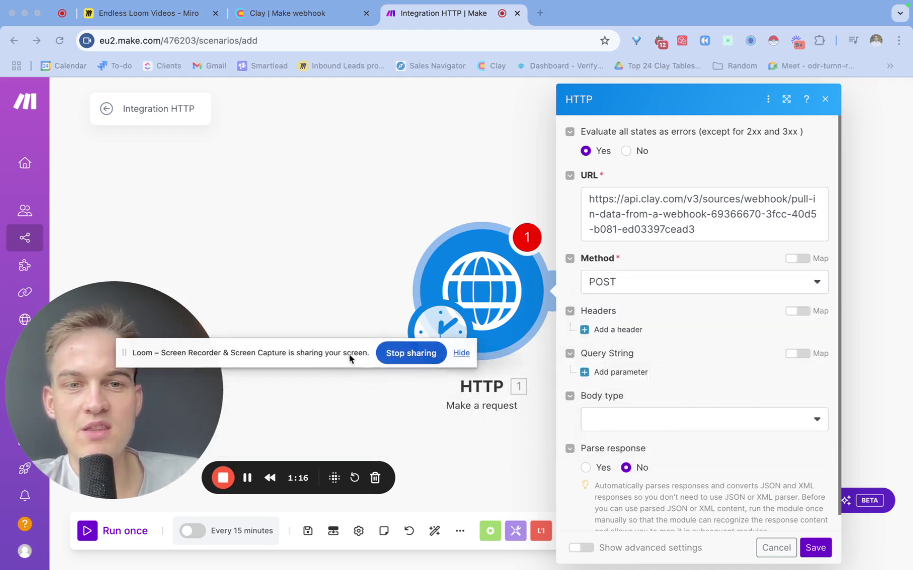
pyautogui.click(610, 282)
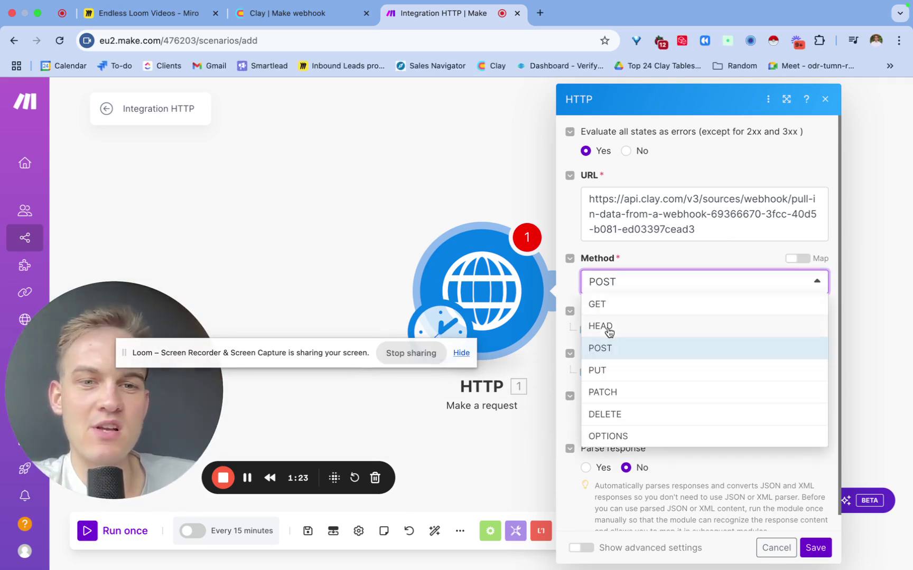
pyautogui.click(606, 350)
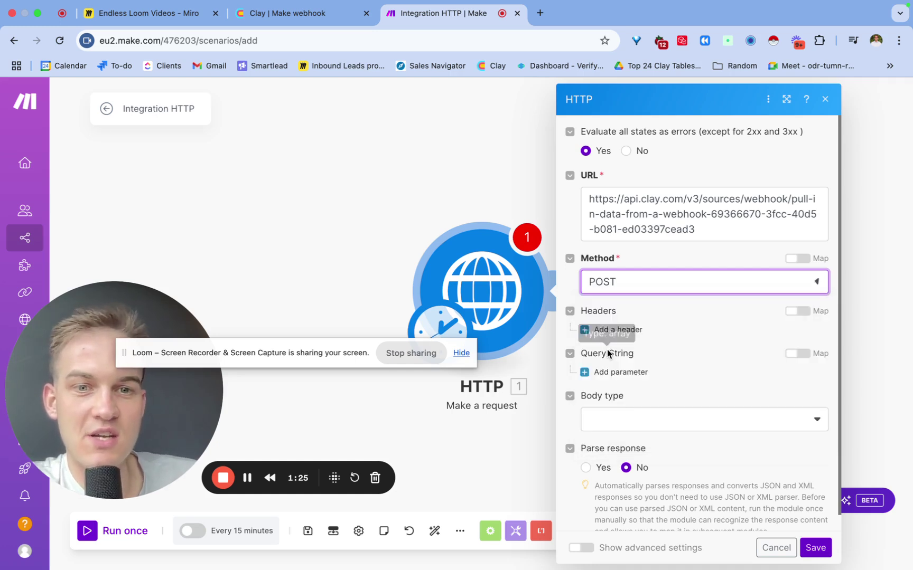
pyautogui.click(632, 423)
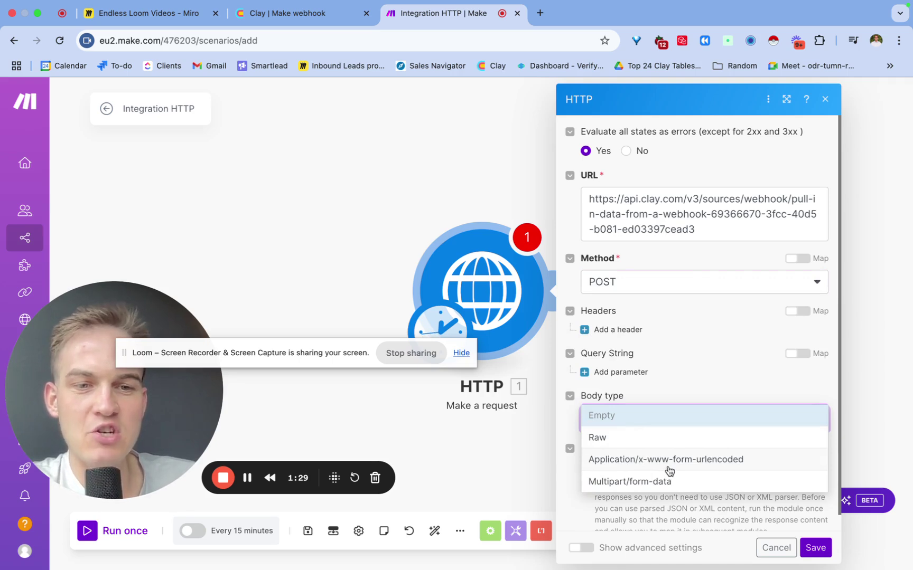
pyautogui.click(722, 466)
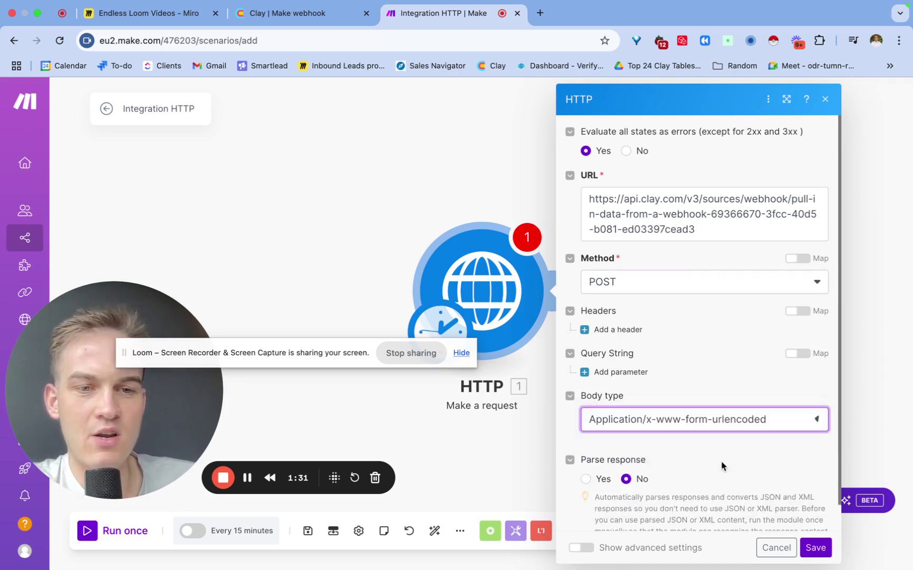
# Add a body field with key 'email' and a test e-mail address as its value.
pyautogui.scroll(-1, 718, 427)
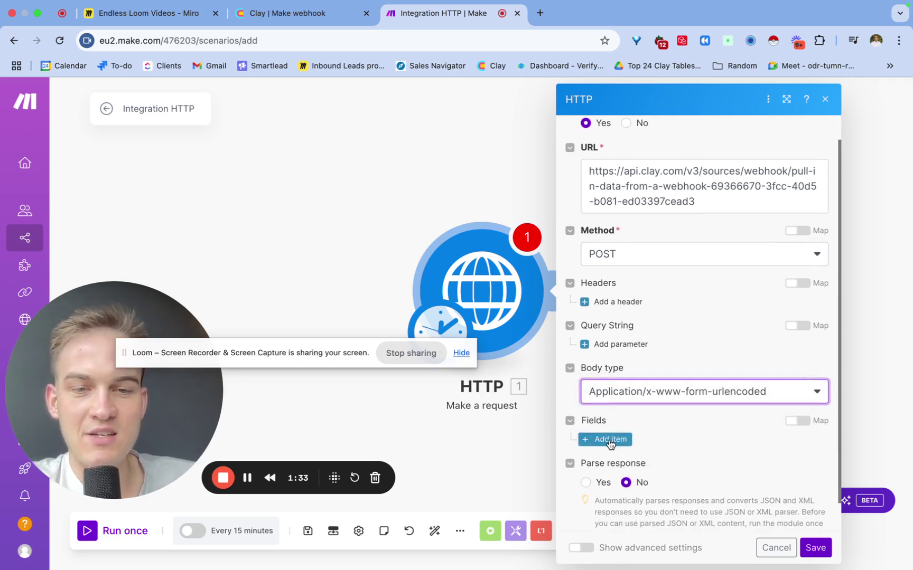
pyautogui.click(611, 439)
pyautogui.scroll(-4, 618, 422)
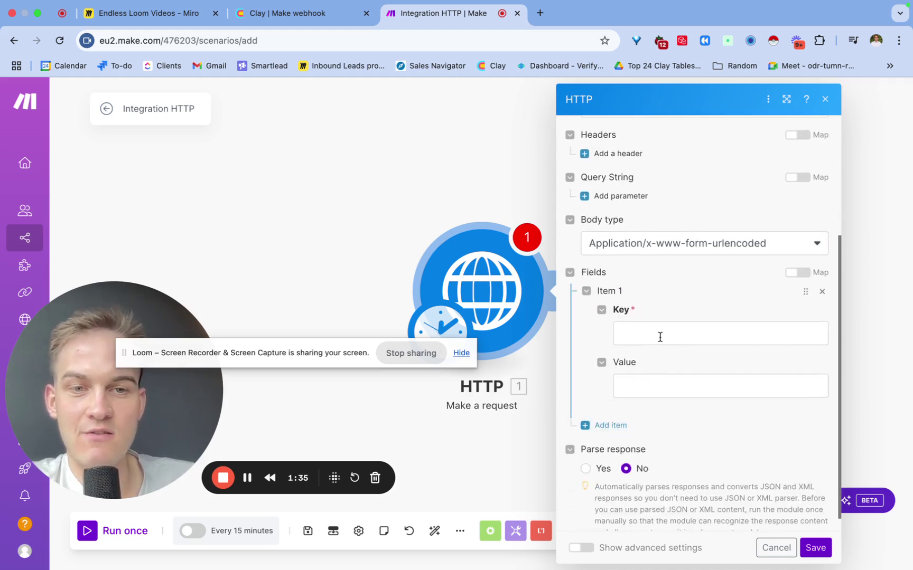
pyautogui.click(660, 334)
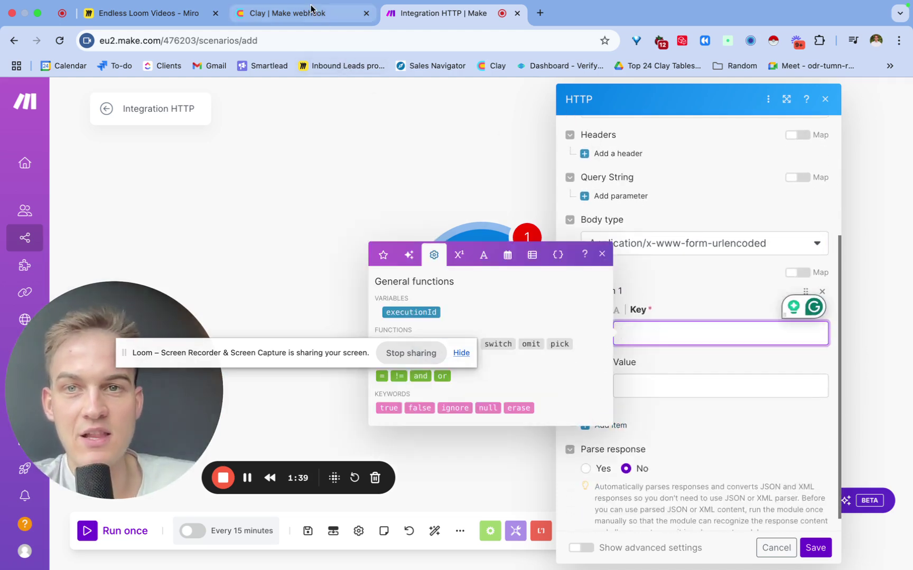
pyautogui.click(310, 11)
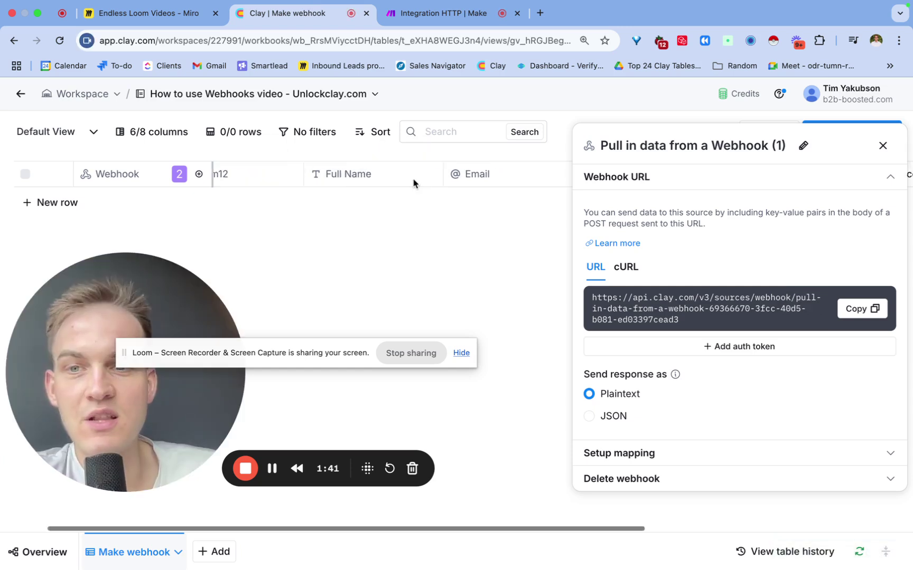
pyautogui.hscroll(3, 481, 188)
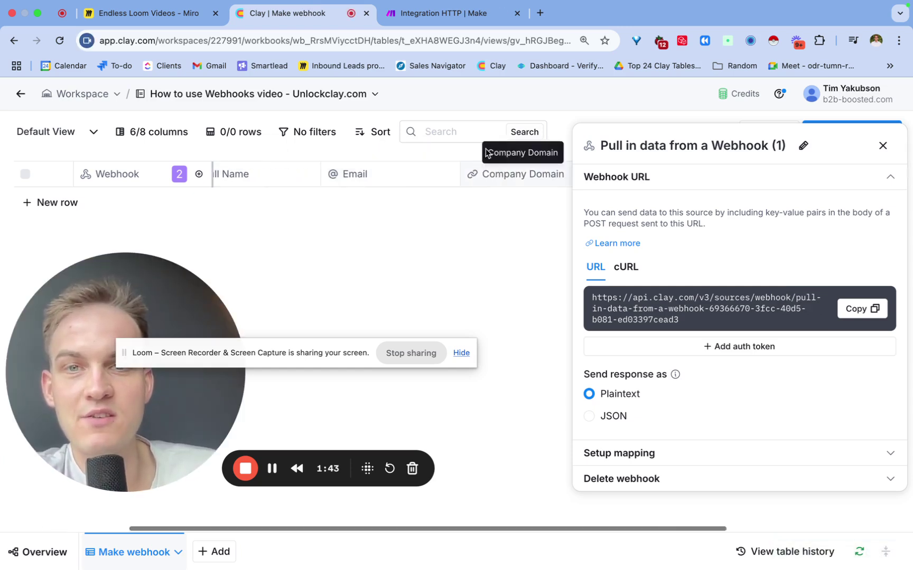
pyautogui.click(432, 22)
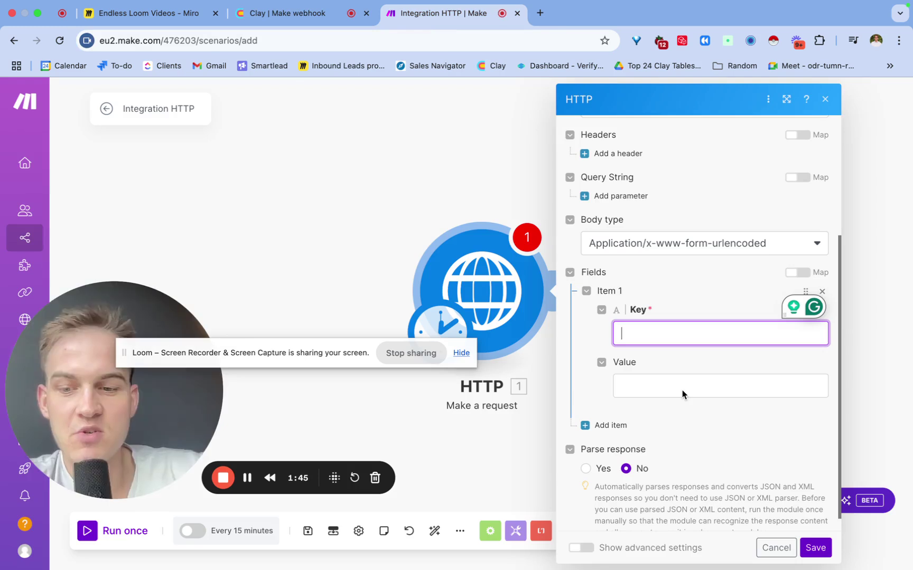
pyautogui.write('emai')
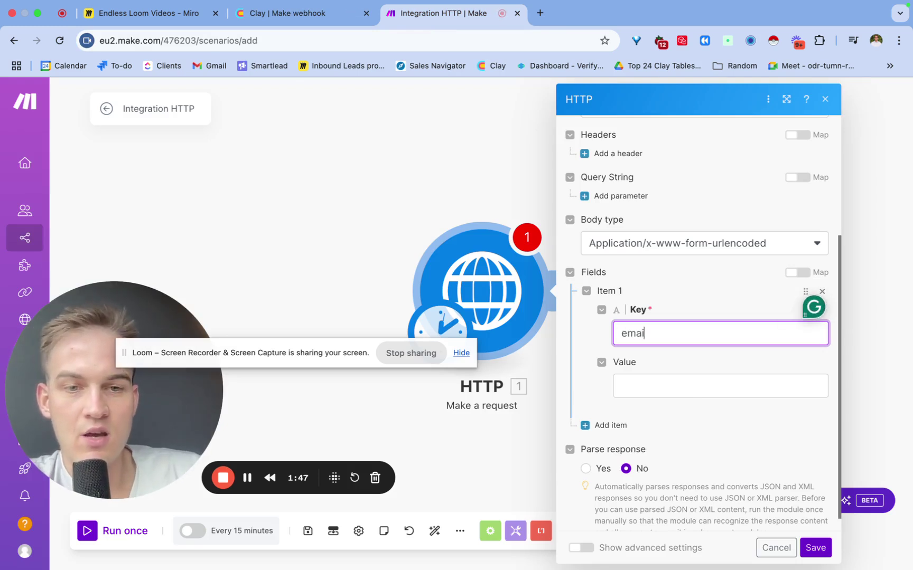
pyautogui.write('l')
pyautogui.click(691, 386)
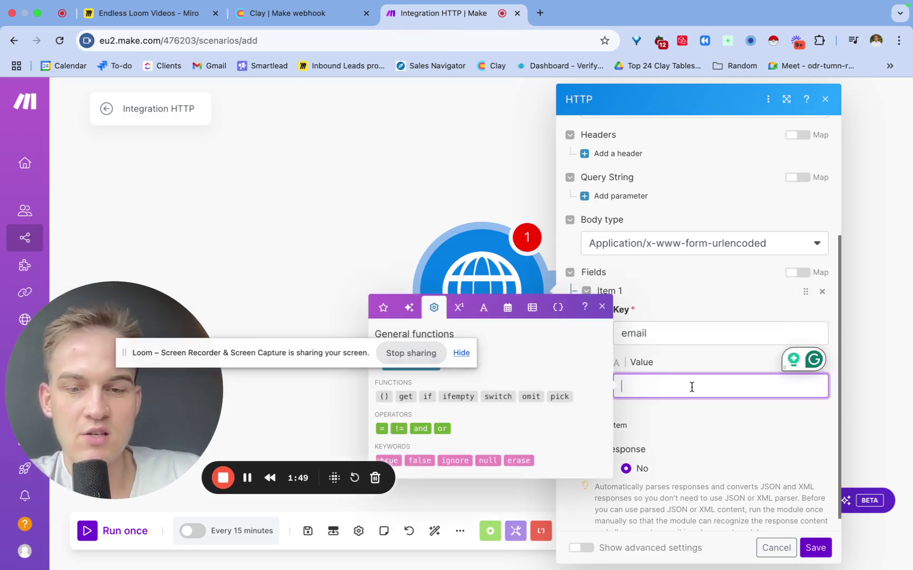
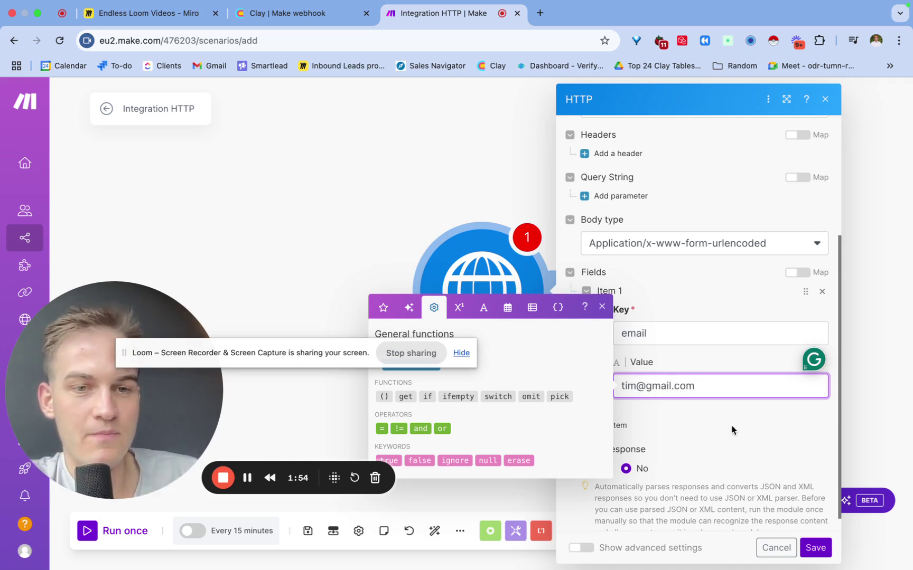
pyautogui.click(703, 412)
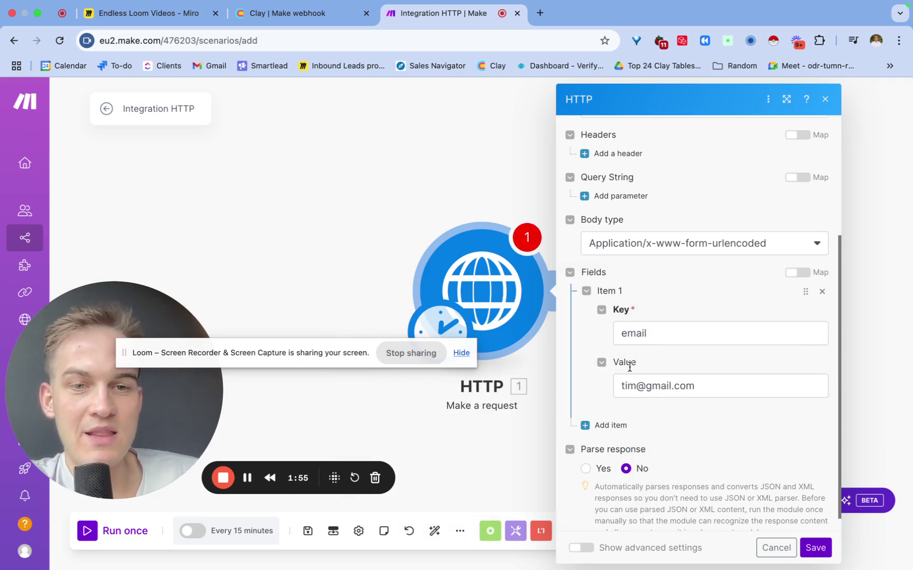
# Add a second field item, then delete it, leaving only the email field.
pyautogui.click(602, 425)
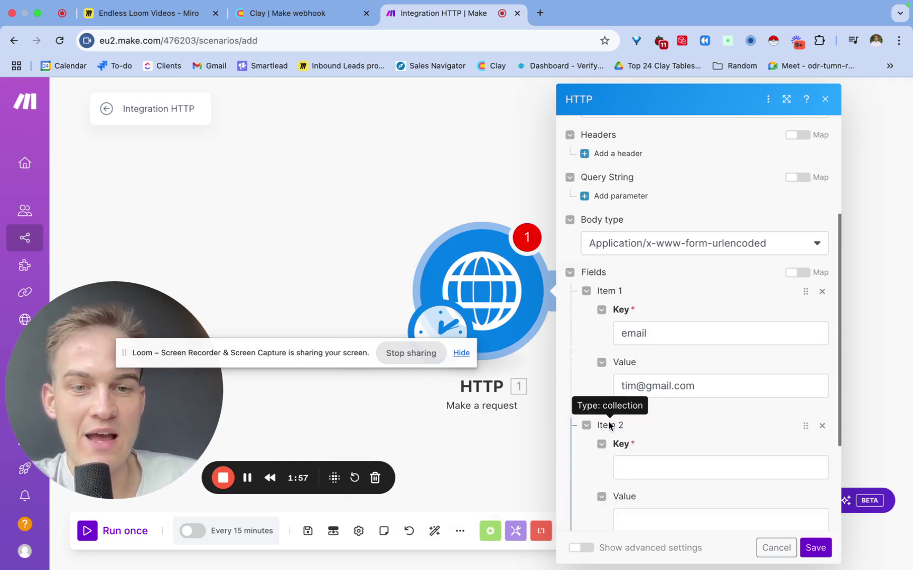
pyautogui.scroll(-1, 689, 433)
pyautogui.scroll(-2, 682, 435)
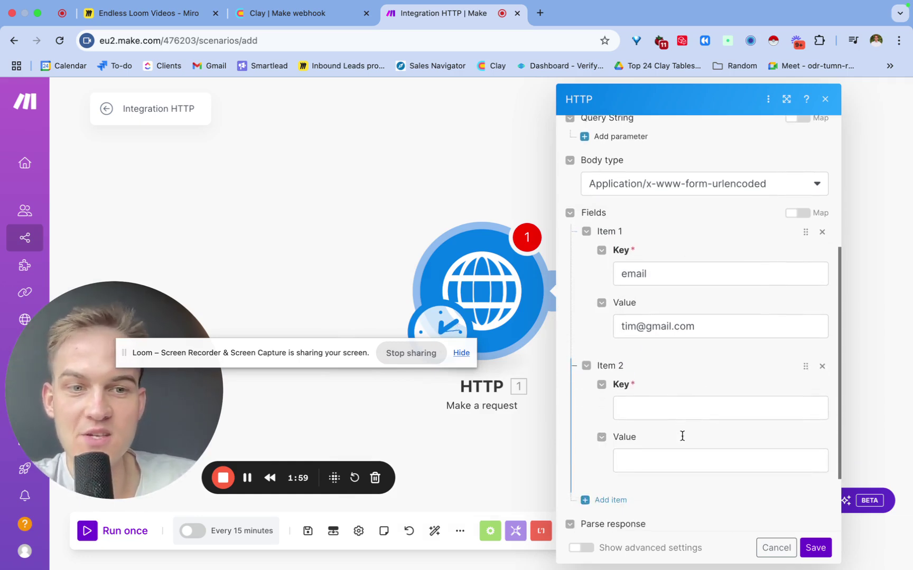
pyautogui.click(821, 366)
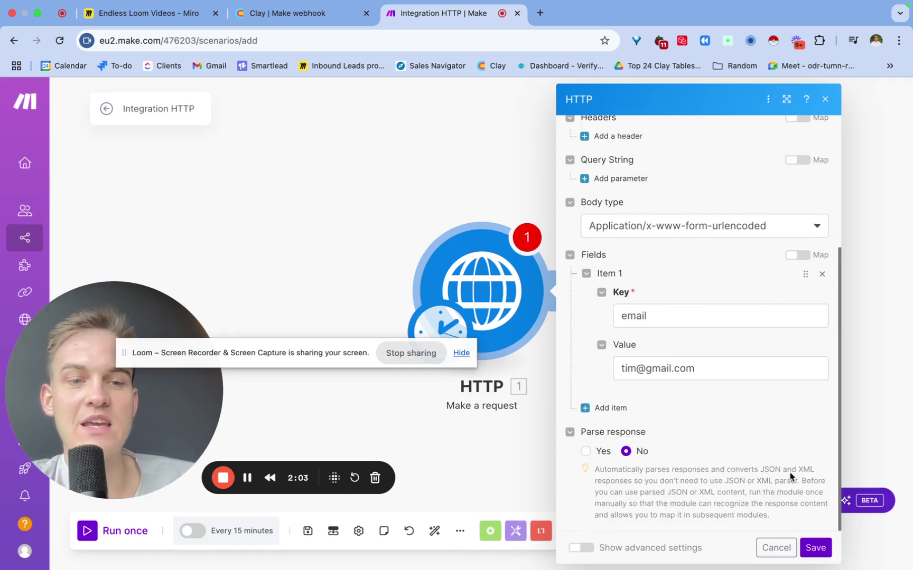
# Save the HTTP module and run the scenario once, confirming status 200 with data OK.
pyautogui.click(815, 548)
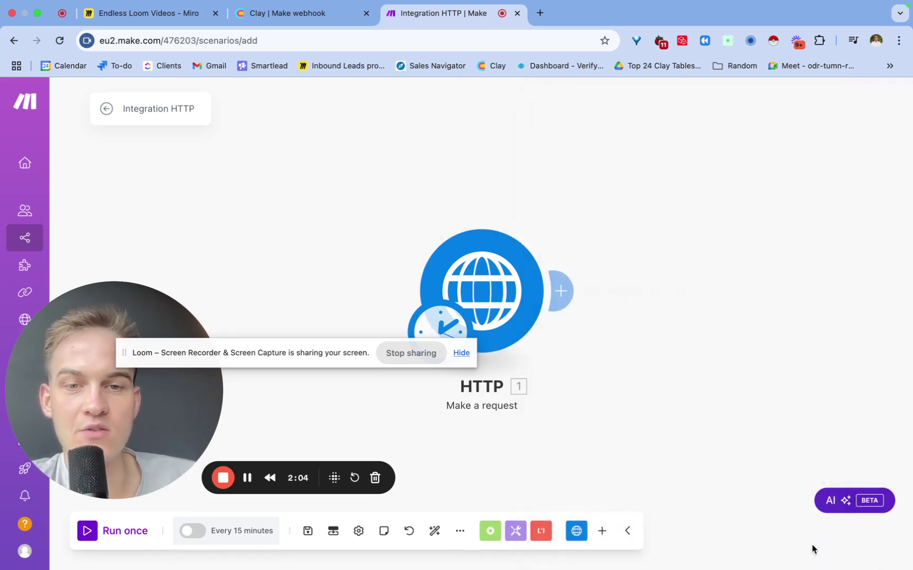
pyautogui.click(90, 532)
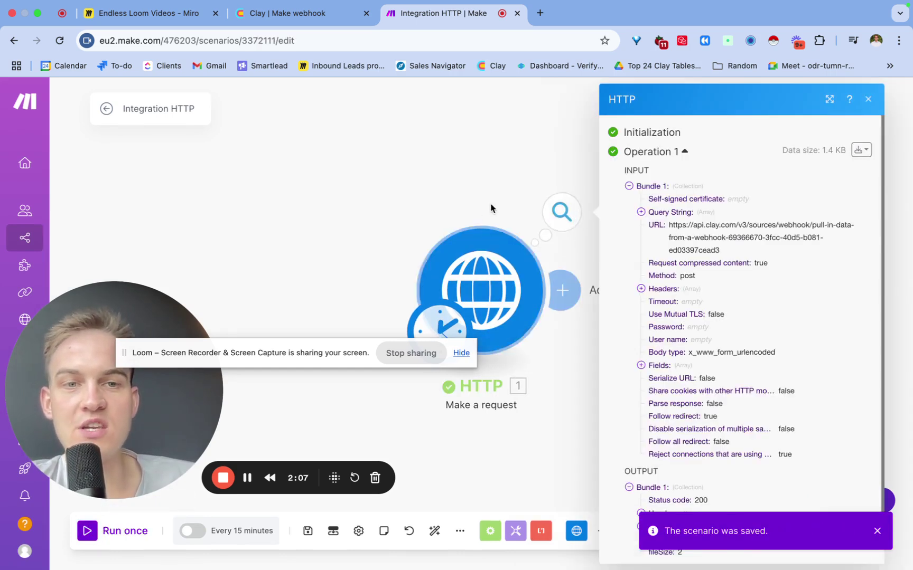
pyautogui.click(868, 100)
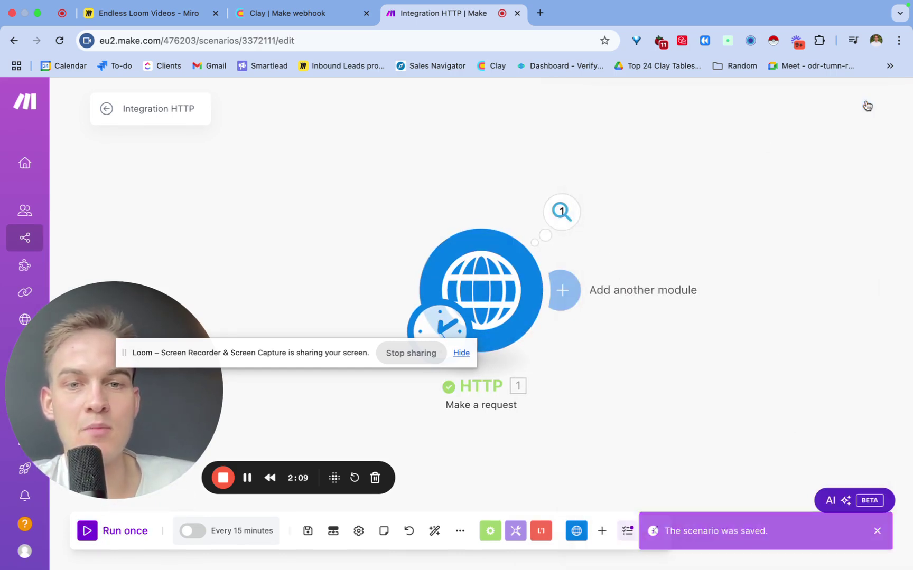
pyautogui.click(559, 207)
pyautogui.scroll(-3, 704, 337)
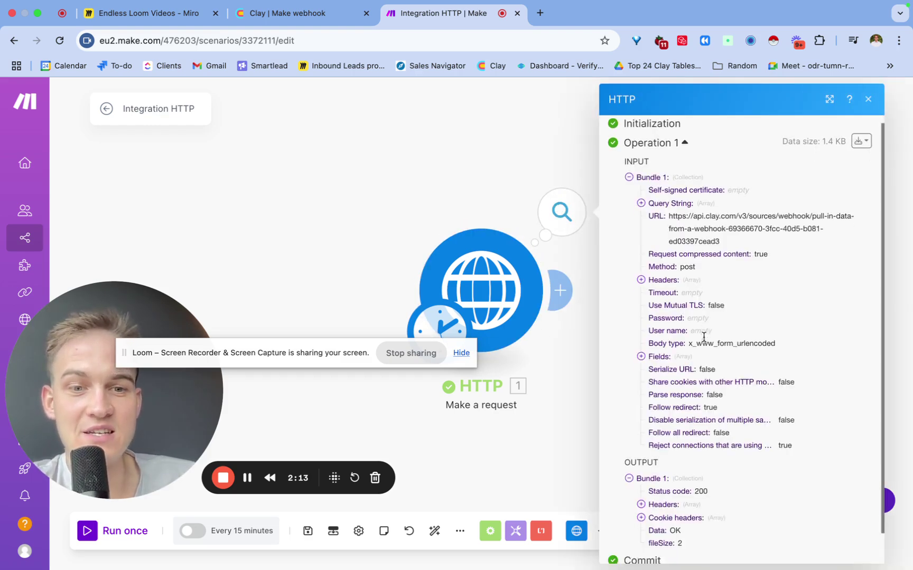
# Map the webhook cell's received Email into Clay's existing Email column for row 1.
pyautogui.click(310, 19)
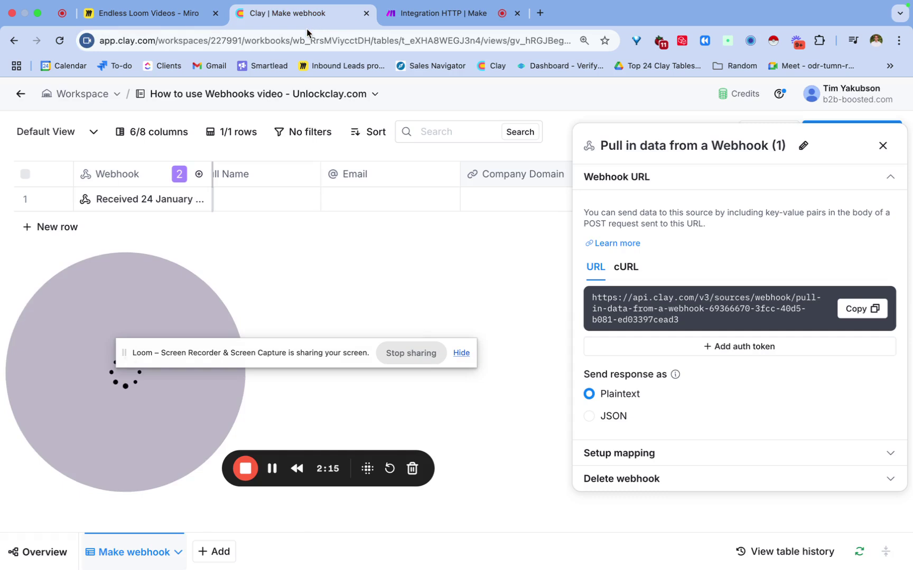
pyautogui.click(882, 146)
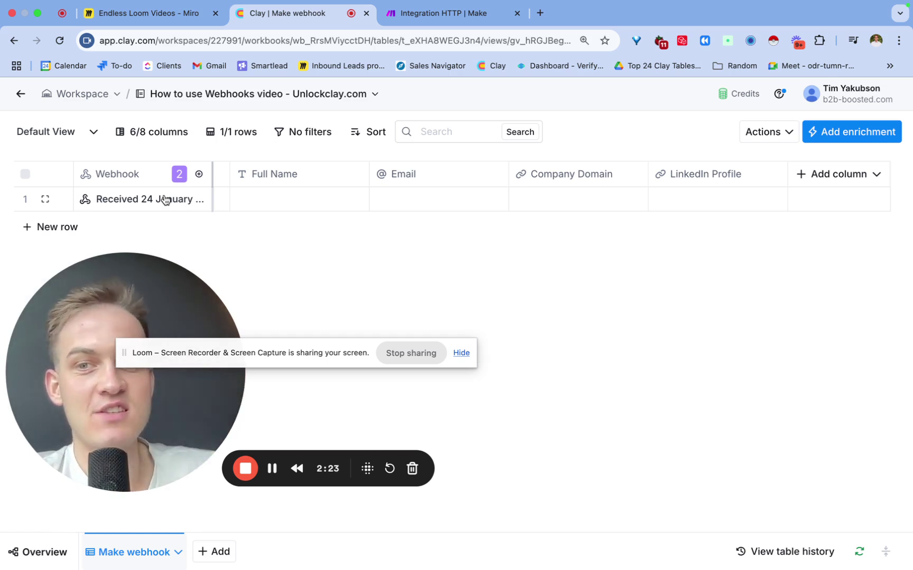
pyautogui.click(166, 199)
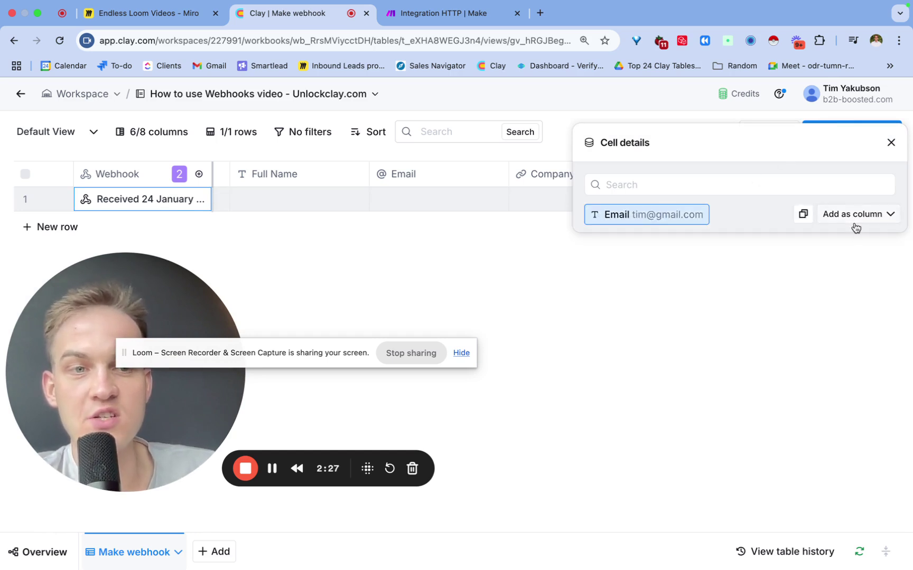
pyautogui.click(856, 213)
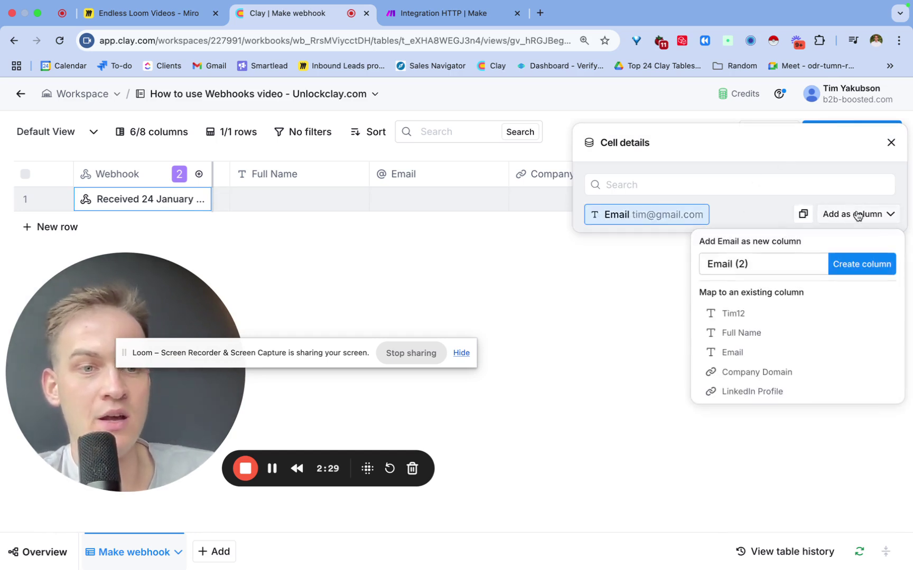
pyautogui.click(734, 358)
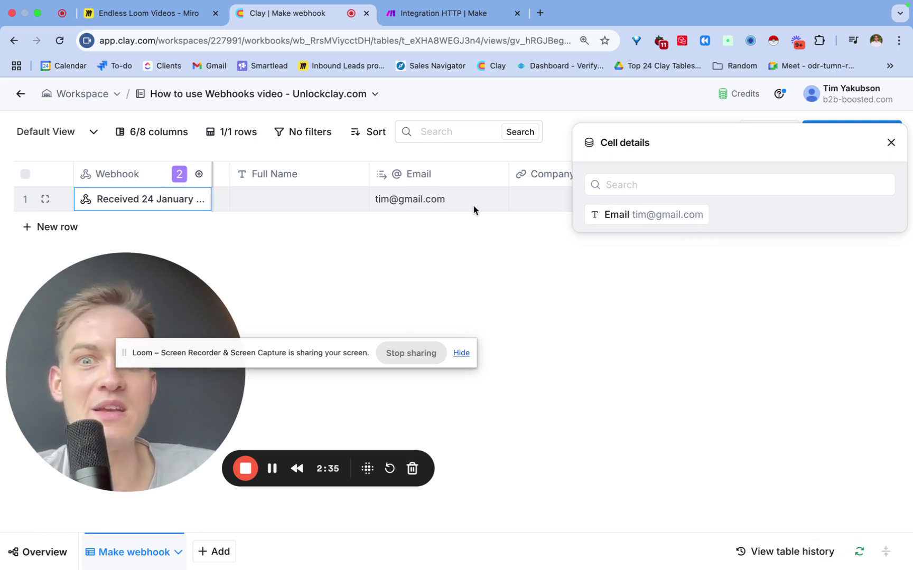
pyautogui.click(889, 146)
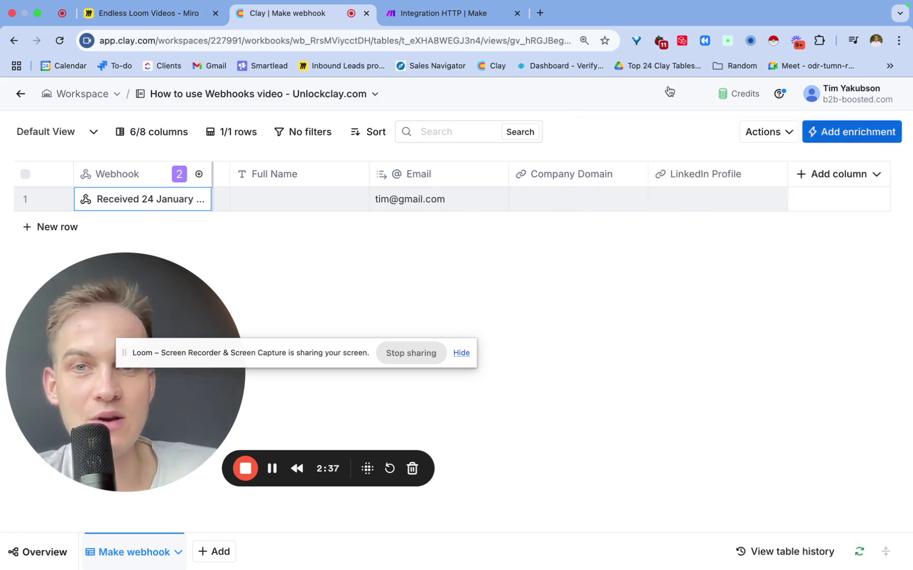
# Switch between Make and Clay and recheck the webhook cell's received data.
pyautogui.click(452, 19)
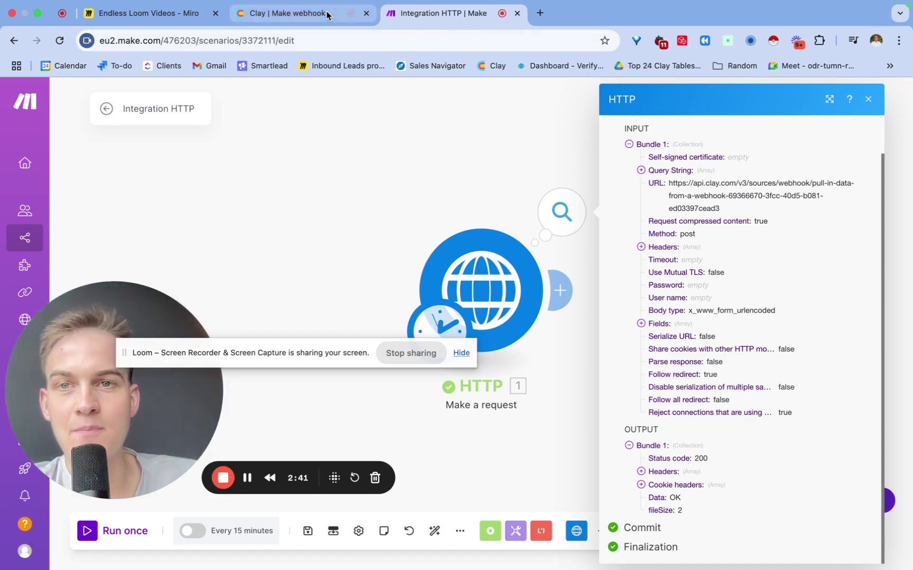
pyautogui.click(328, 15)
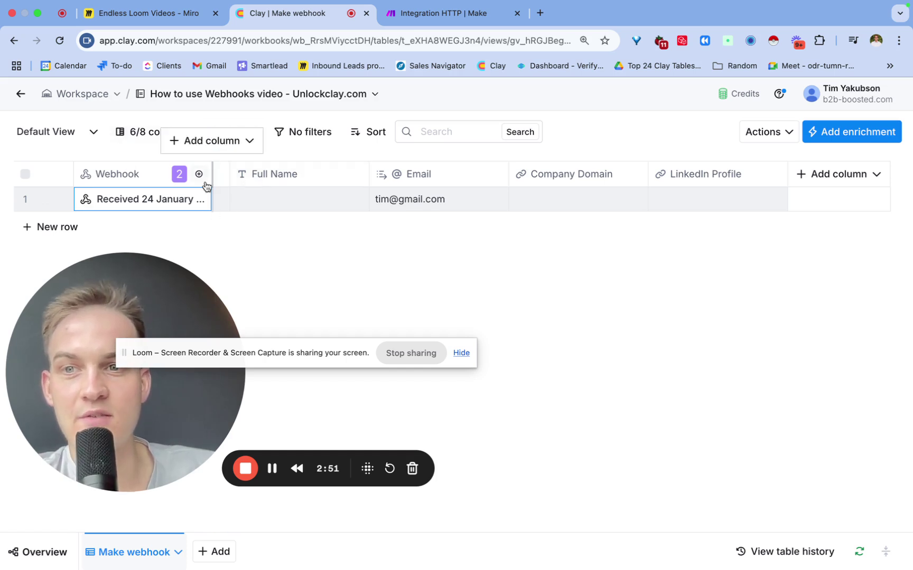
pyautogui.click(175, 204)
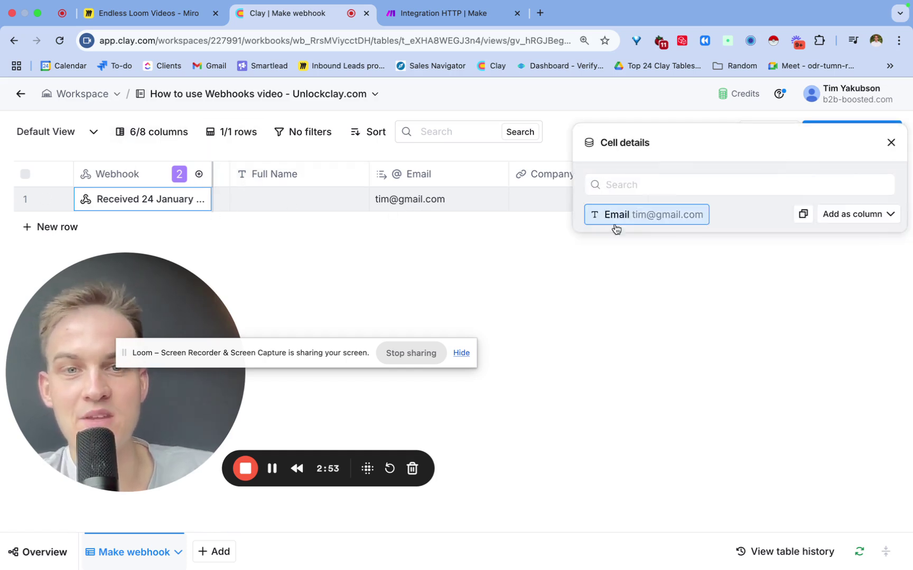
pyautogui.click(890, 143)
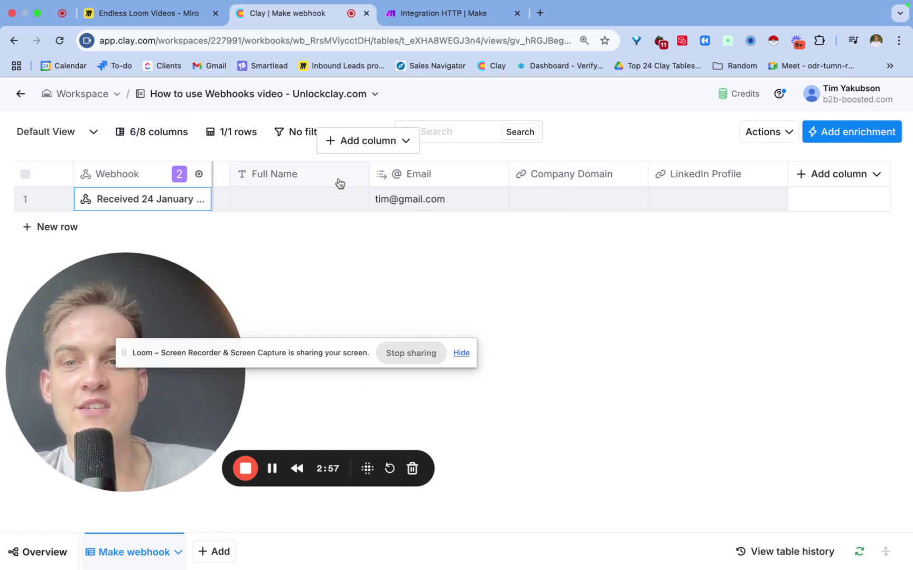
pyautogui.click(275, 467)
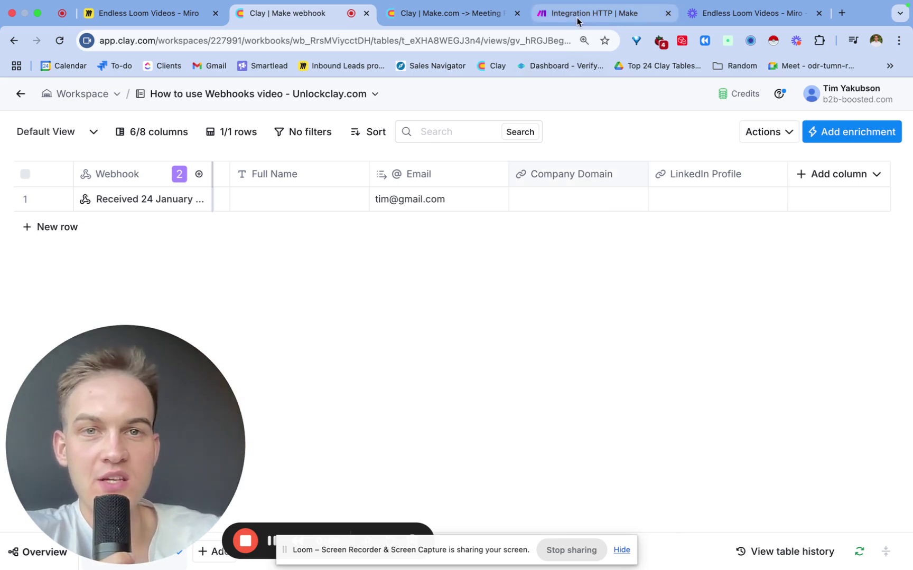
# Add a Custom webhook trigger with a new 'My gateway-webhook webhook' and copy its address.
pyautogui.click(612, 13)
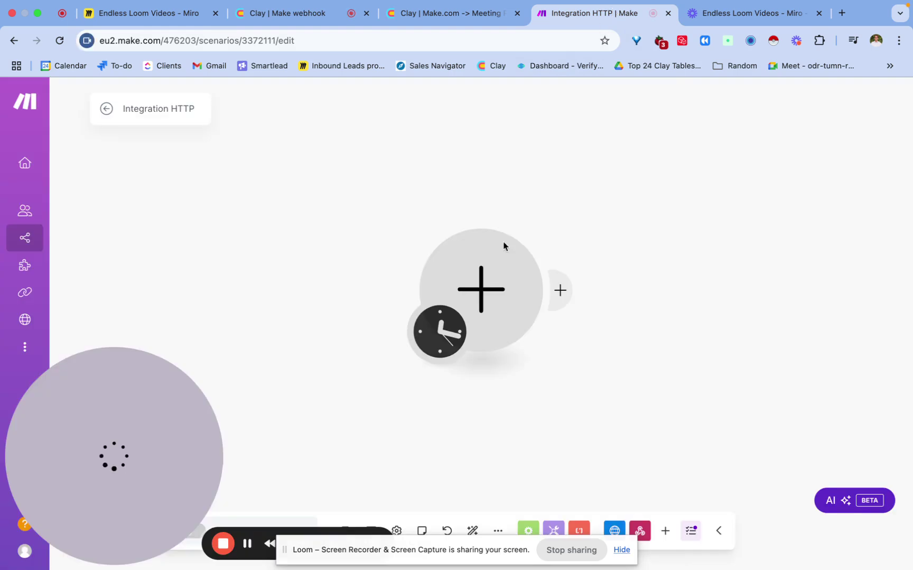
pyautogui.click(481, 291)
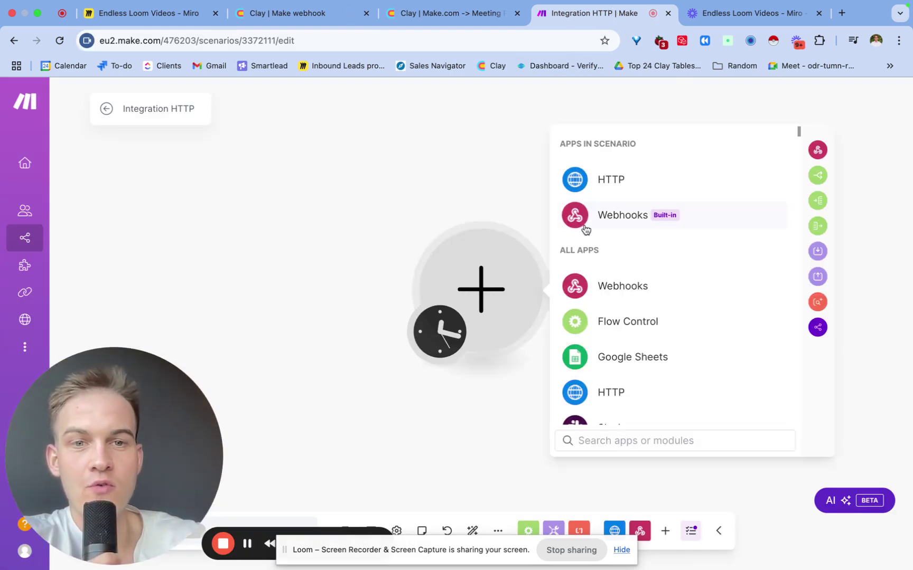
pyautogui.click(605, 214)
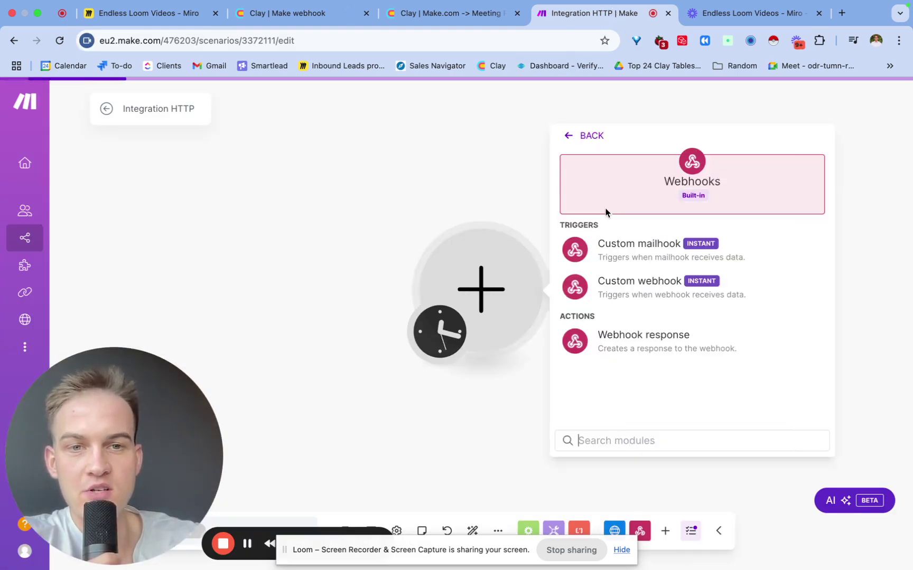
pyautogui.click(660, 291)
pyautogui.click(660, 291)
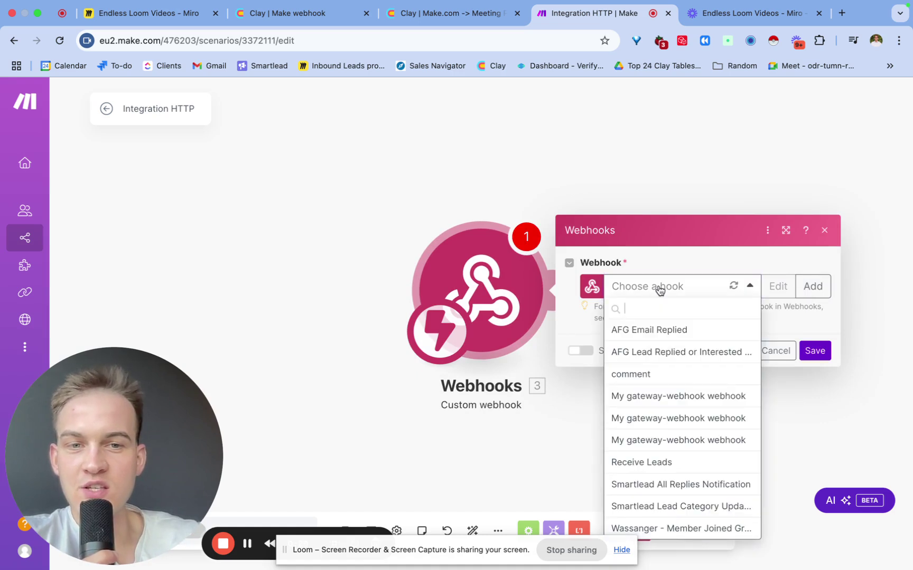
pyautogui.write('kuhhhku')
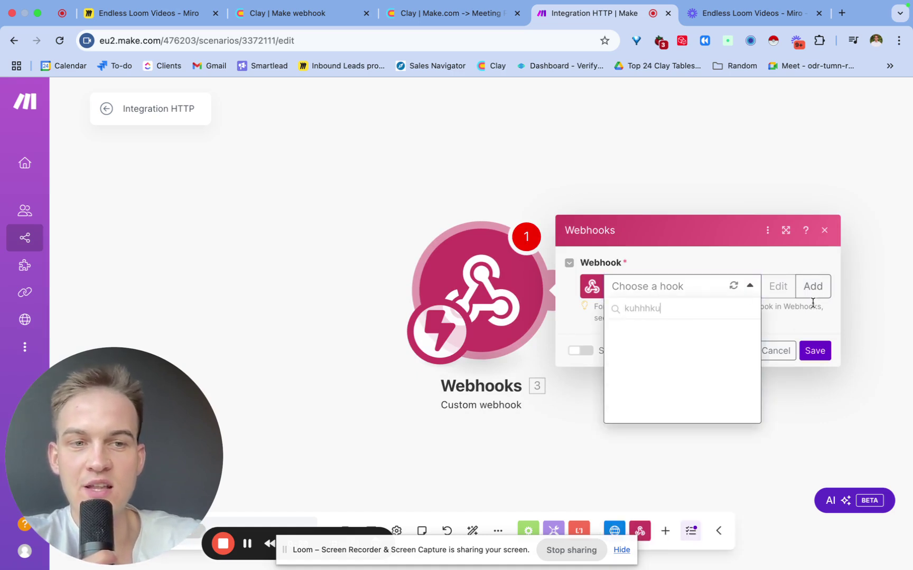
pyautogui.click(817, 295)
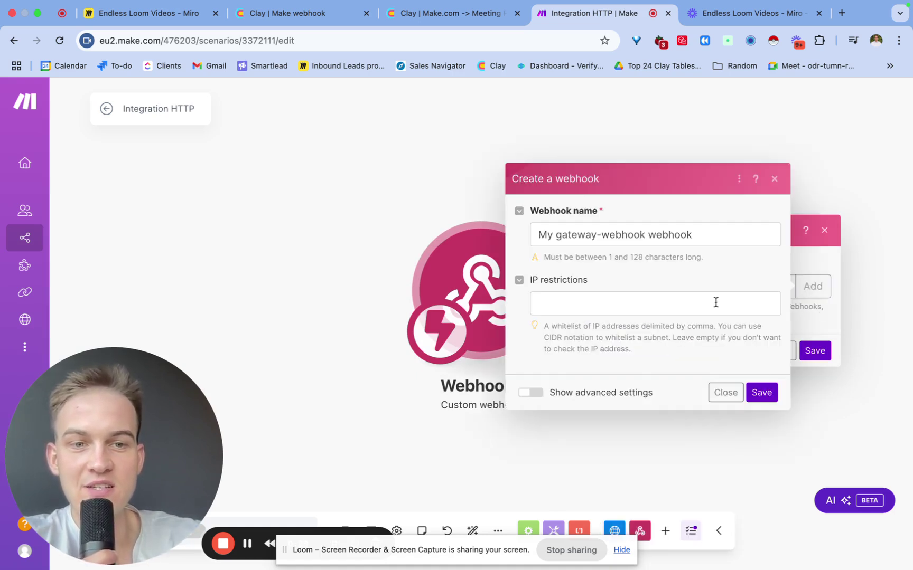
pyautogui.click(760, 391)
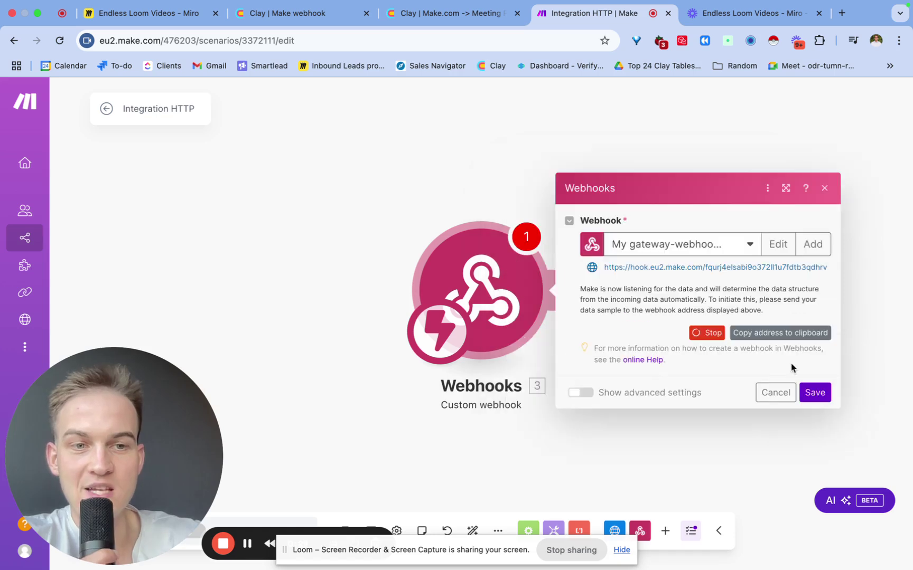
pyautogui.click(801, 333)
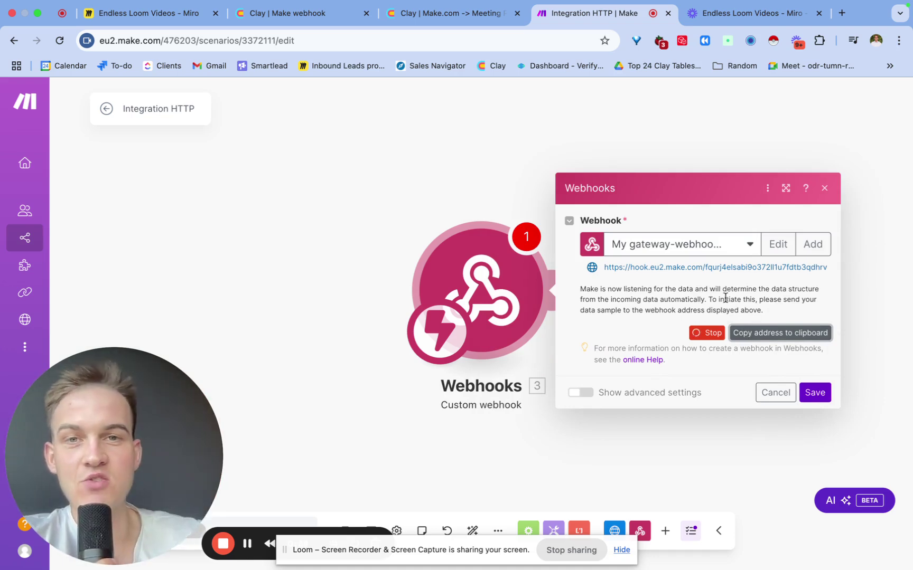
pyautogui.click(317, 15)
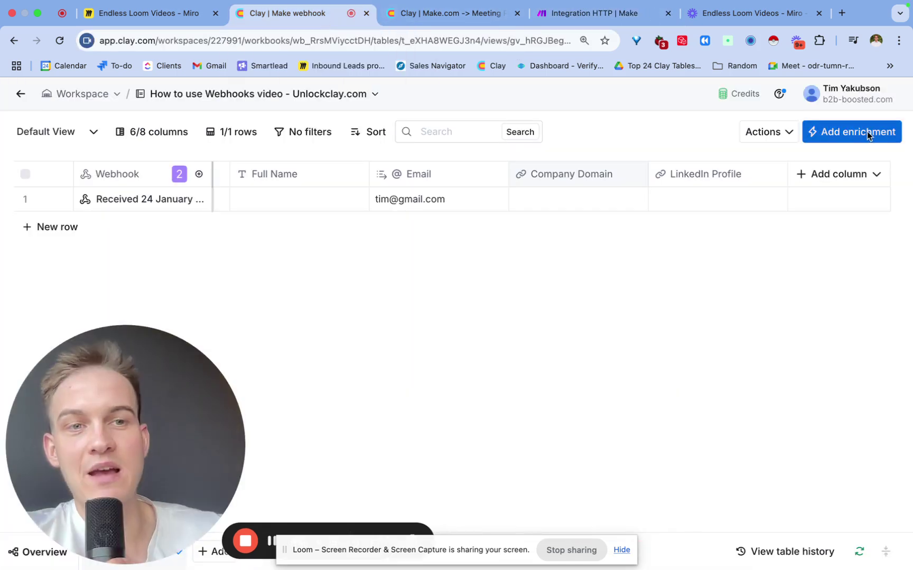
# Add Clay's HTTP API enrichment and paste the Make webhook address as its Endpoint.
pyautogui.click(868, 135)
pyautogui.write('http')
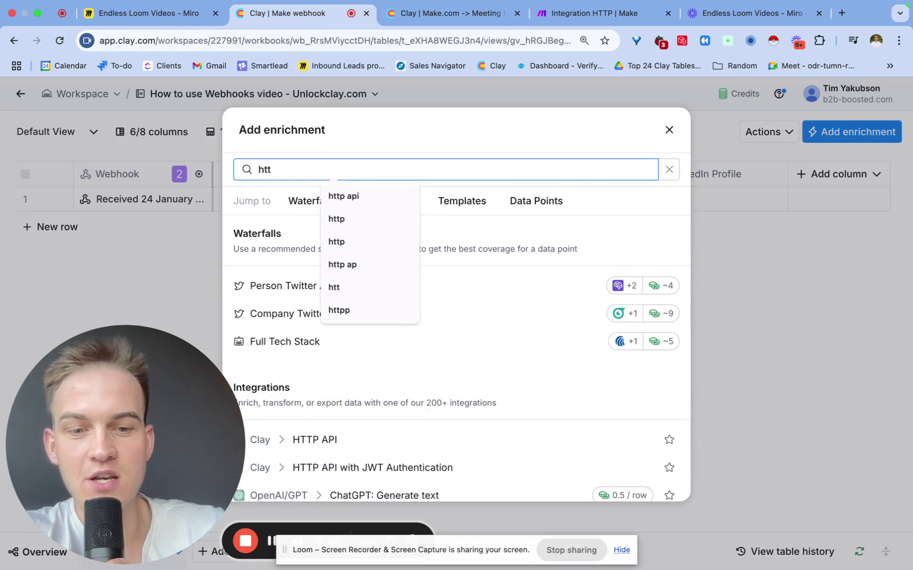
pyautogui.click(525, 291)
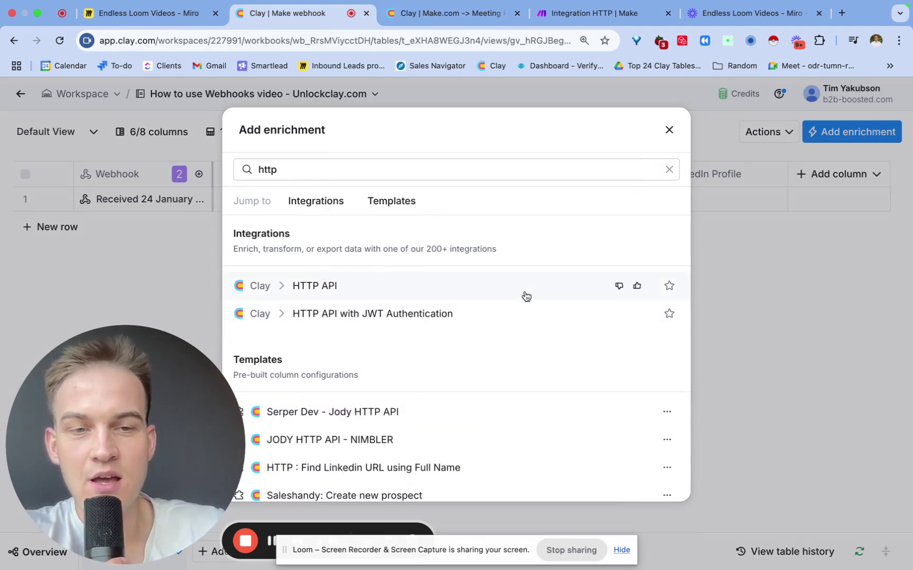
pyautogui.scroll(-5, 674, 382)
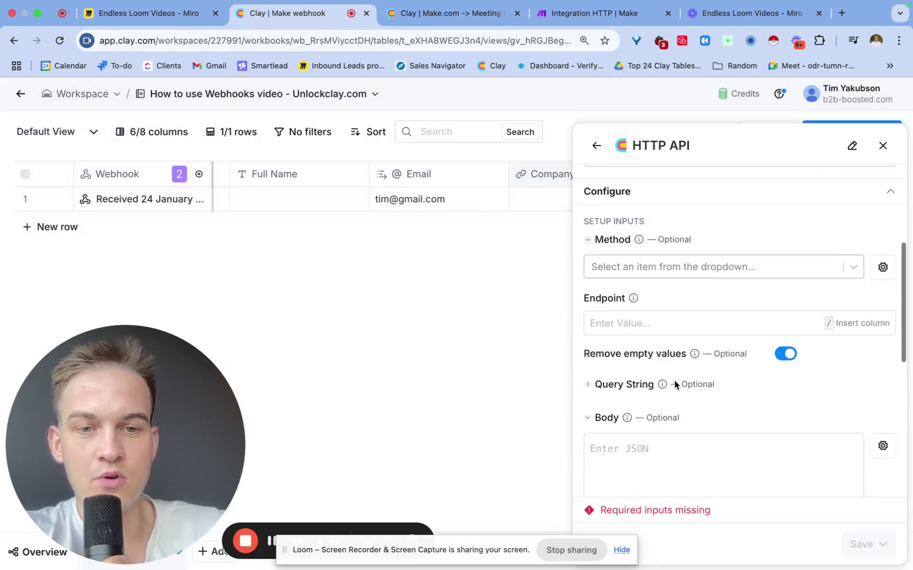
pyautogui.scroll(3, 674, 381)
pyautogui.scroll(-1, 675, 381)
pyautogui.click(663, 388)
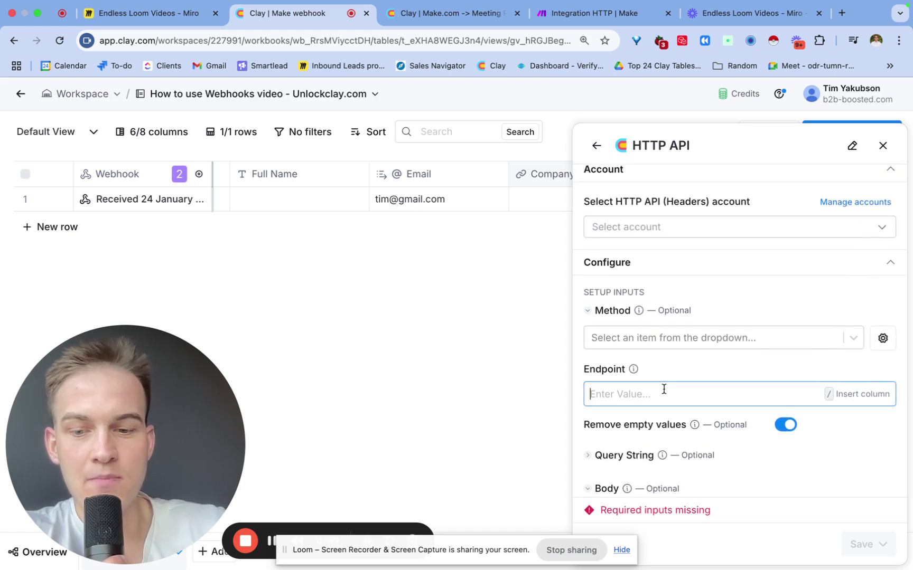
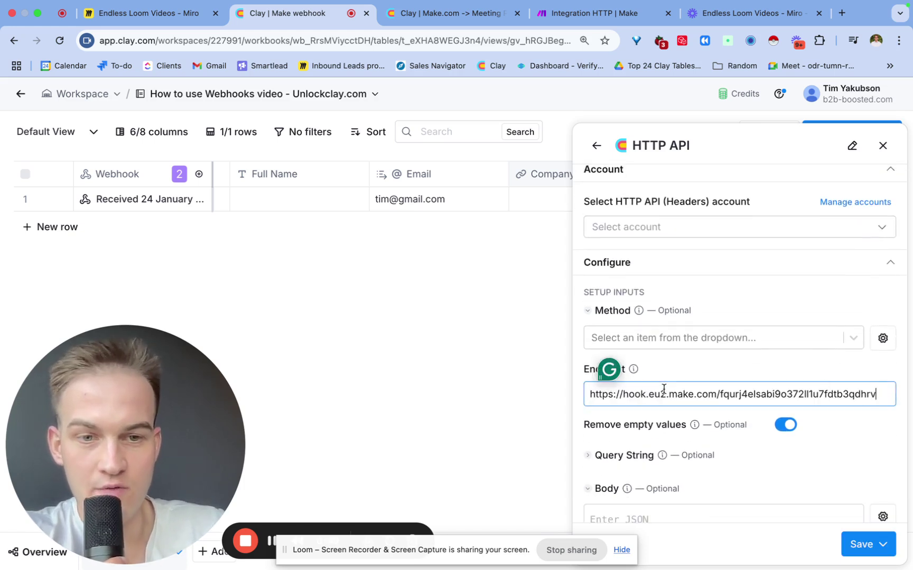
pyautogui.moveTo(270, 540); pyautogui.dragTo(270, 464)
pyautogui.scroll(-3, 664, 406)
pyautogui.click(651, 392)
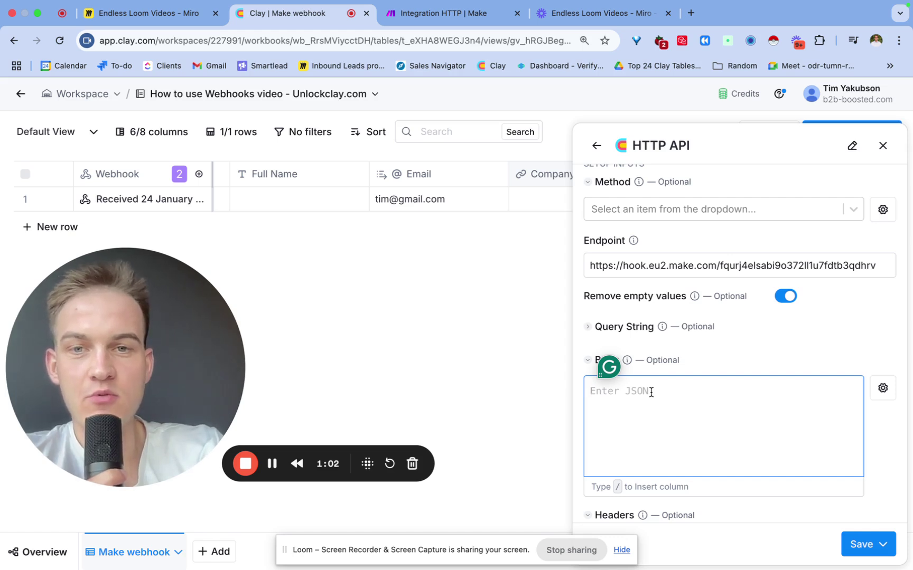
# Paste a JSON body with an email key and remove its old column token.
pyautogui.press('super+v')
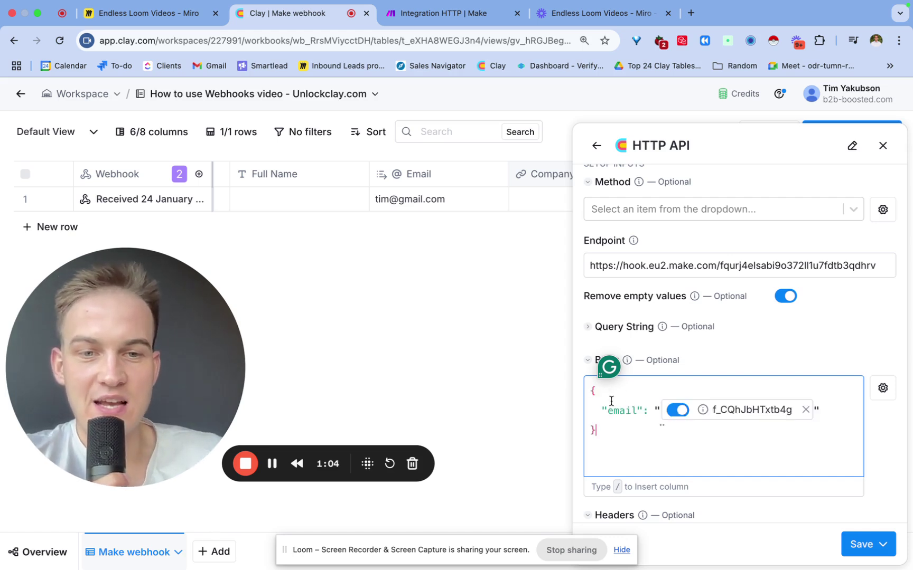
pyautogui.click(598, 410)
pyautogui.press('BackSpace')
pyautogui.press('BackSpace')
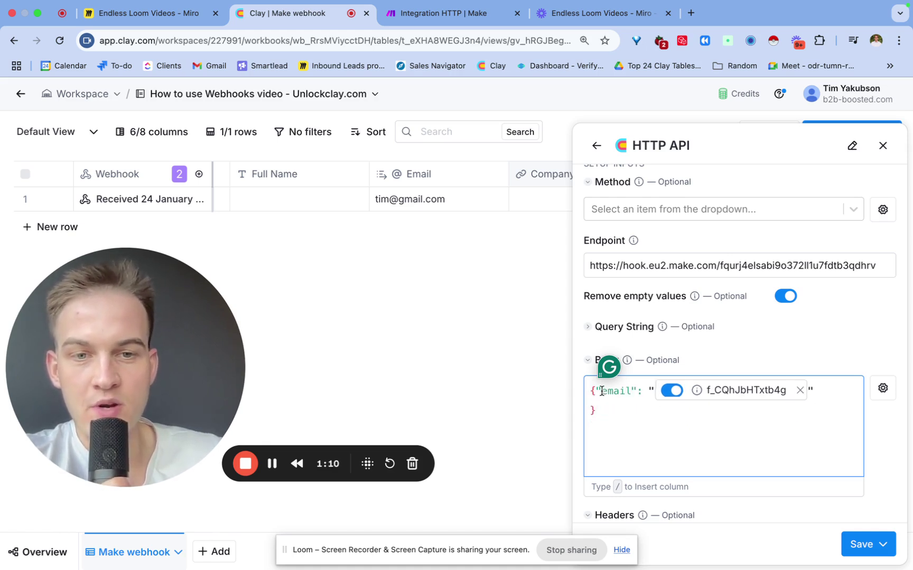
pyautogui.moveTo(602, 394); pyautogui.dragTo(629, 391)
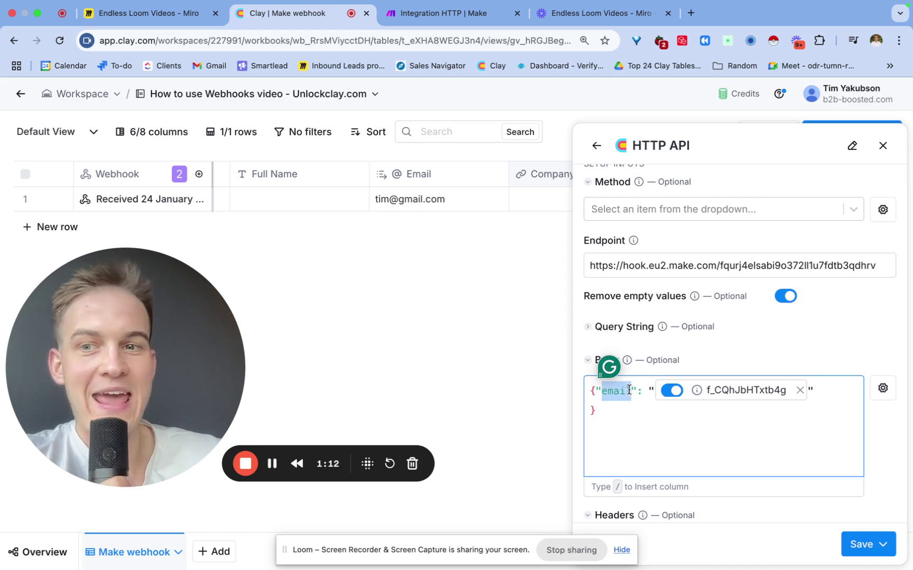
pyautogui.click(627, 394)
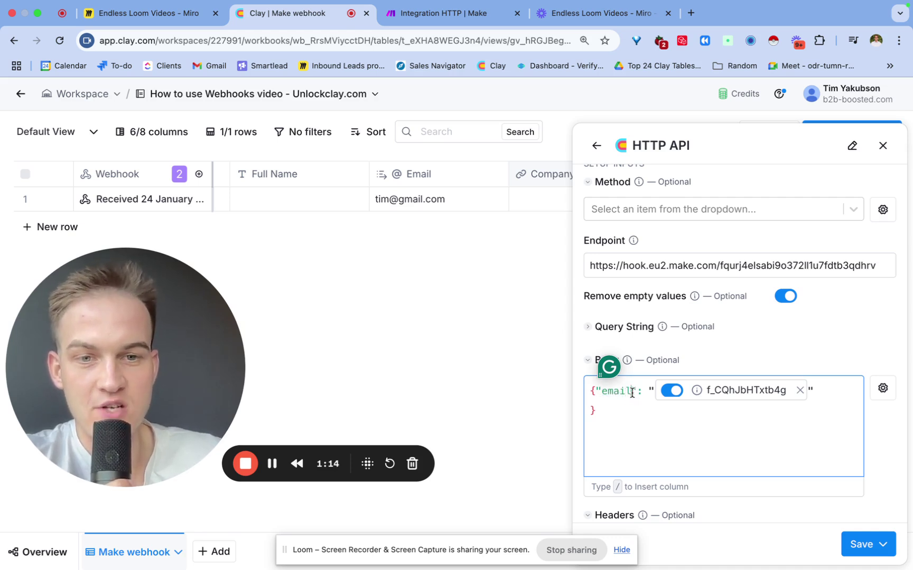
pyautogui.moveTo(632, 393); pyautogui.dragTo(601, 394)
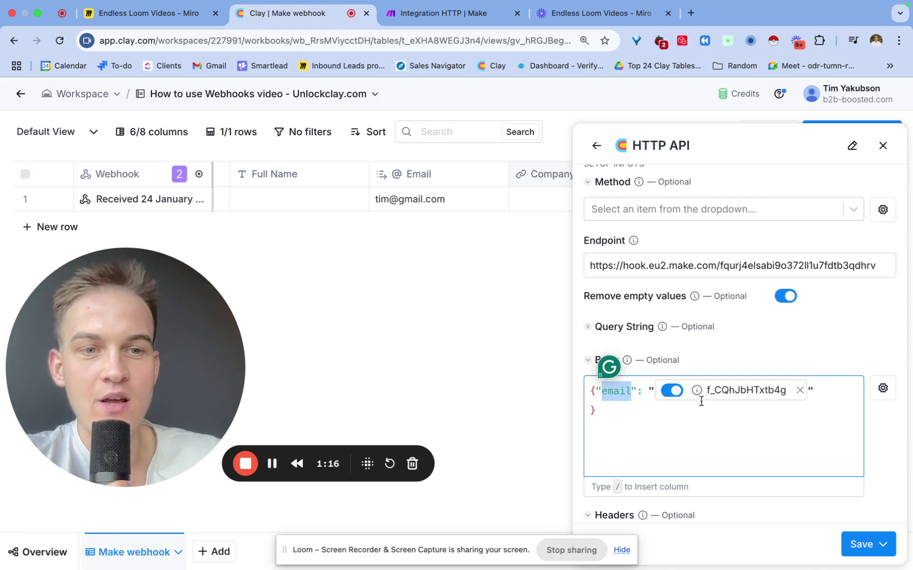
pyautogui.click(796, 396)
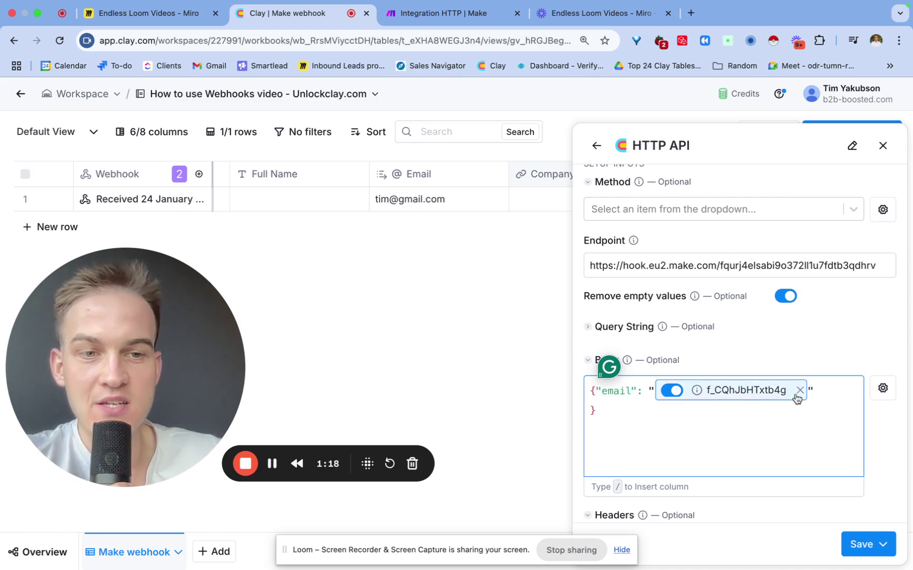
pyautogui.click(800, 393)
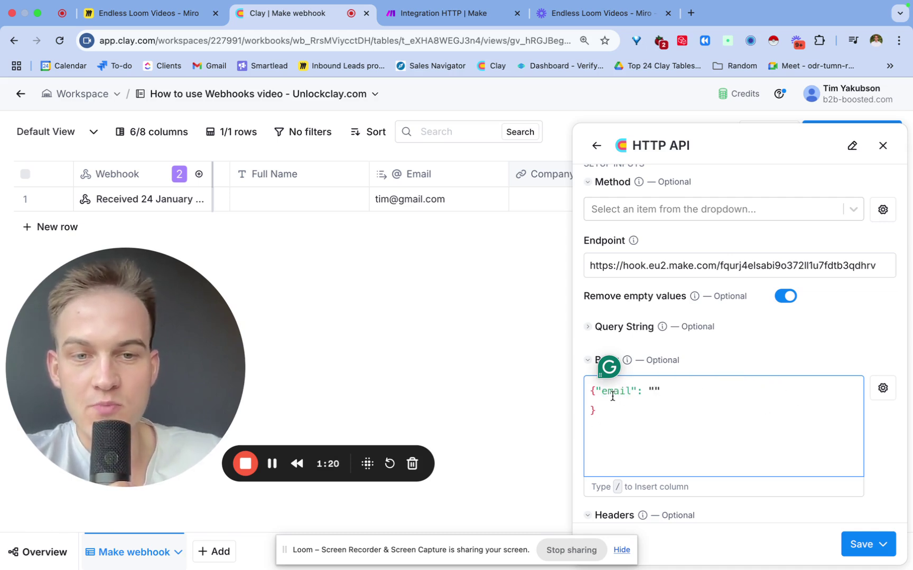
# Insert the Email column as the "email" value and check the body's braces.
pyautogui.click(655, 391)
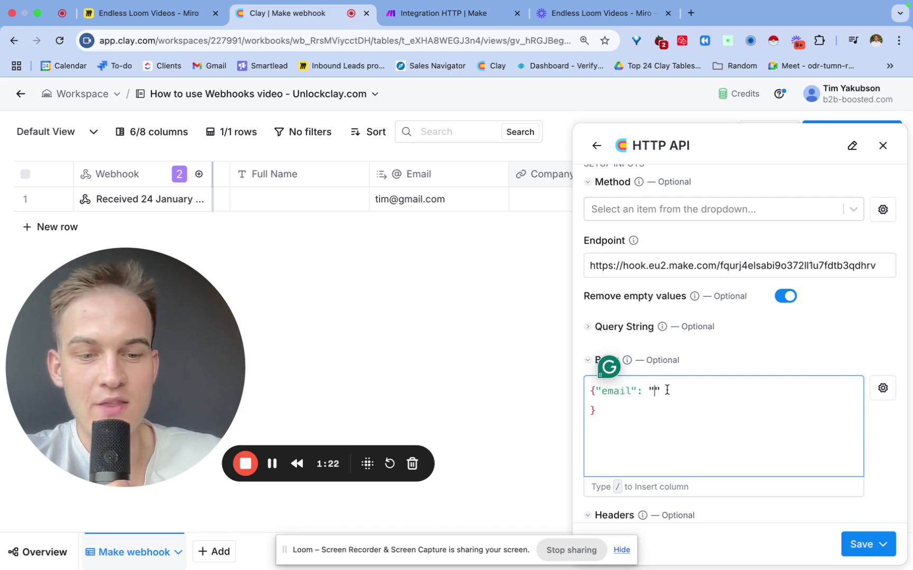
pyautogui.write('/e')
pyautogui.write('m')
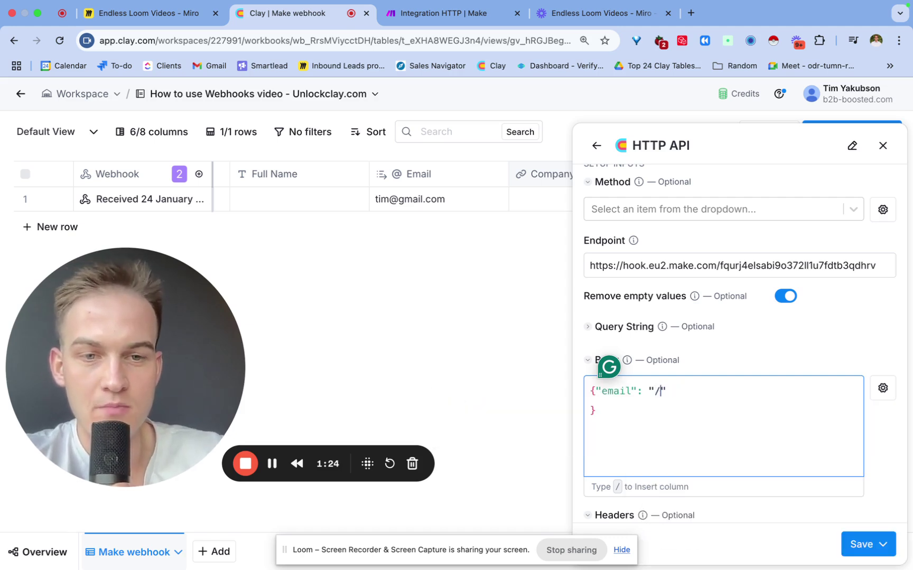
pyautogui.write('e')
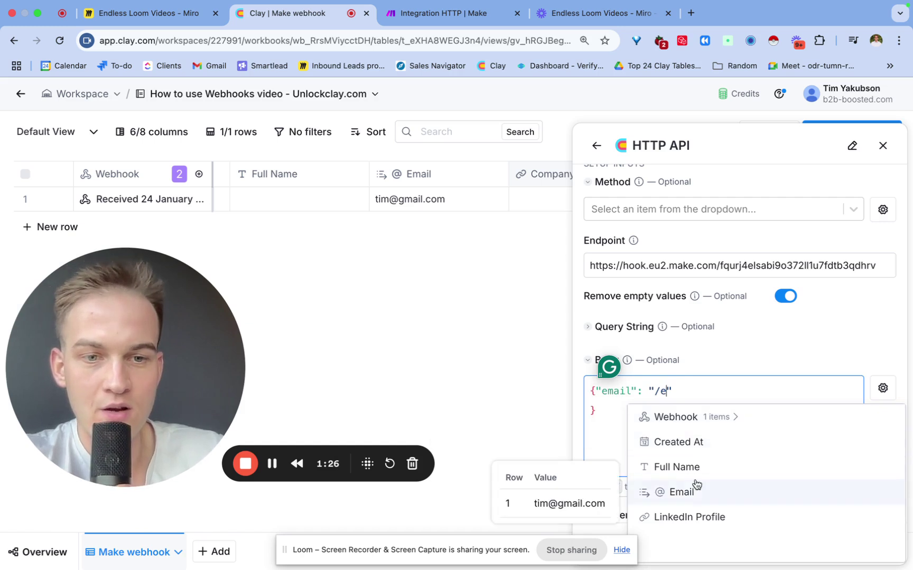
pyautogui.click(681, 491)
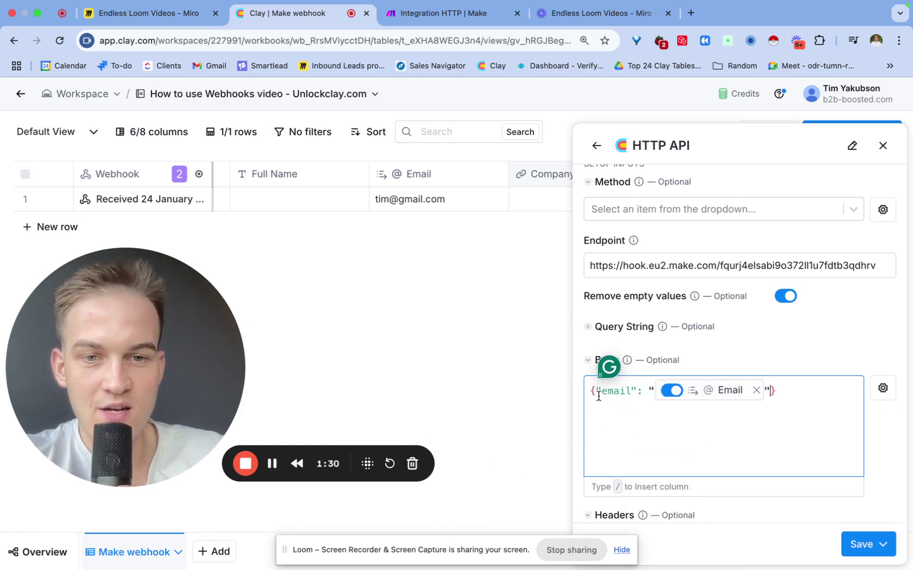
pyautogui.moveTo(597, 395); pyautogui.dragTo(588, 397)
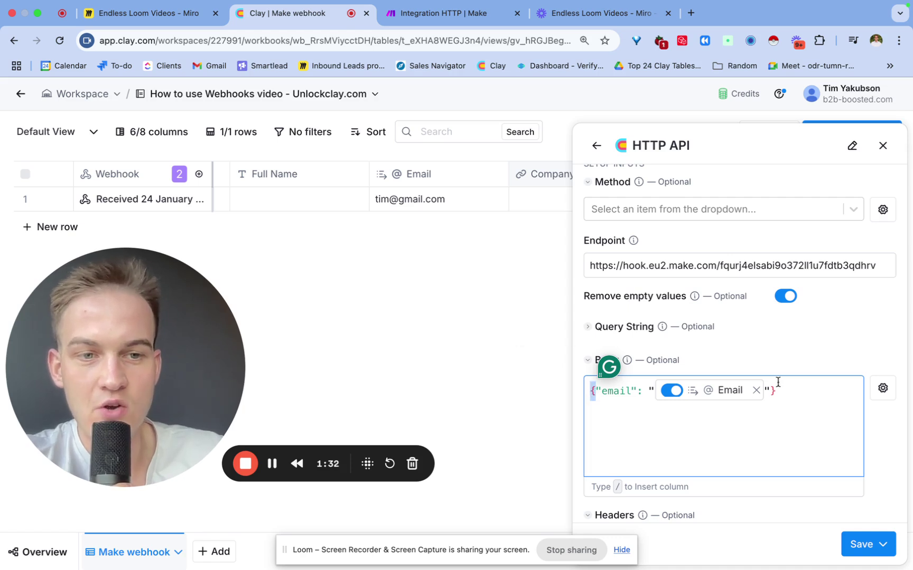
pyautogui.moveTo(777, 380); pyautogui.dragTo(771, 381)
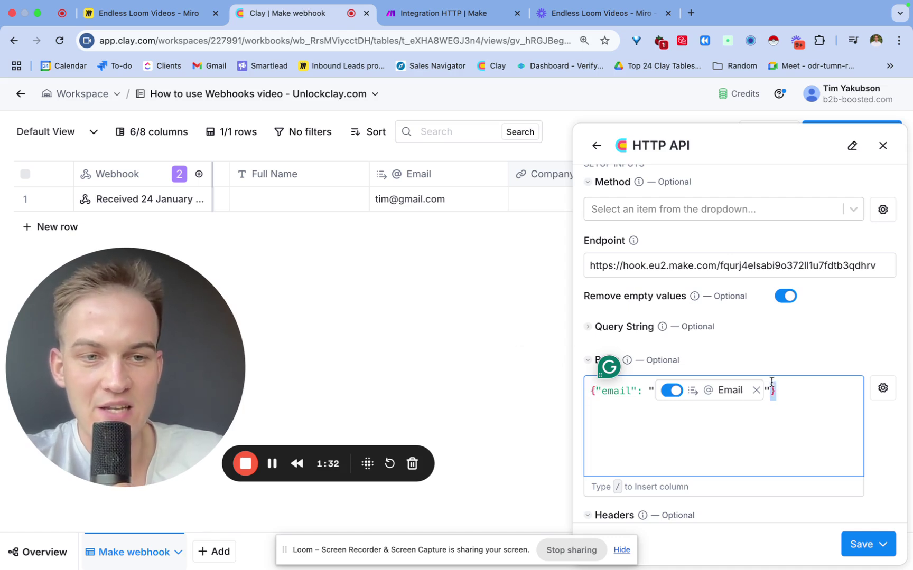
pyautogui.click(652, 421)
pyautogui.scroll(3, 667, 314)
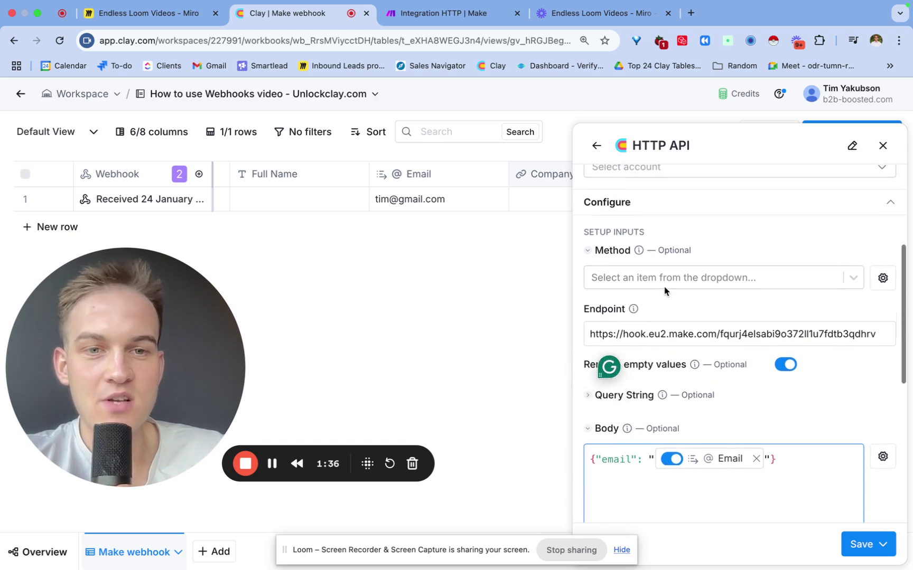
pyautogui.click(662, 282)
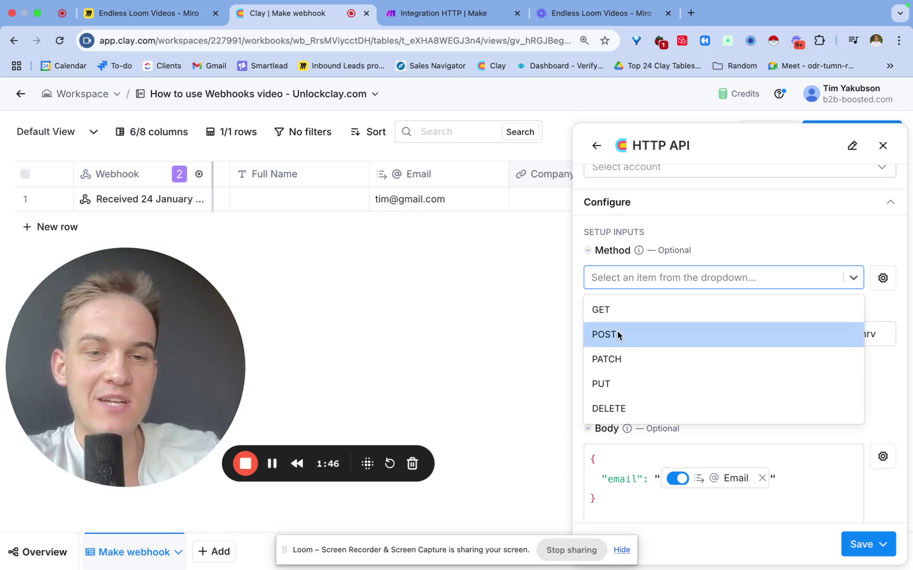
# Set the HTTP API method to POST and fix the Body JSON's closing brace and email-line indentation.
pyautogui.click(618, 334)
pyautogui.scroll(-1, 683, 461)
pyautogui.click(592, 469)
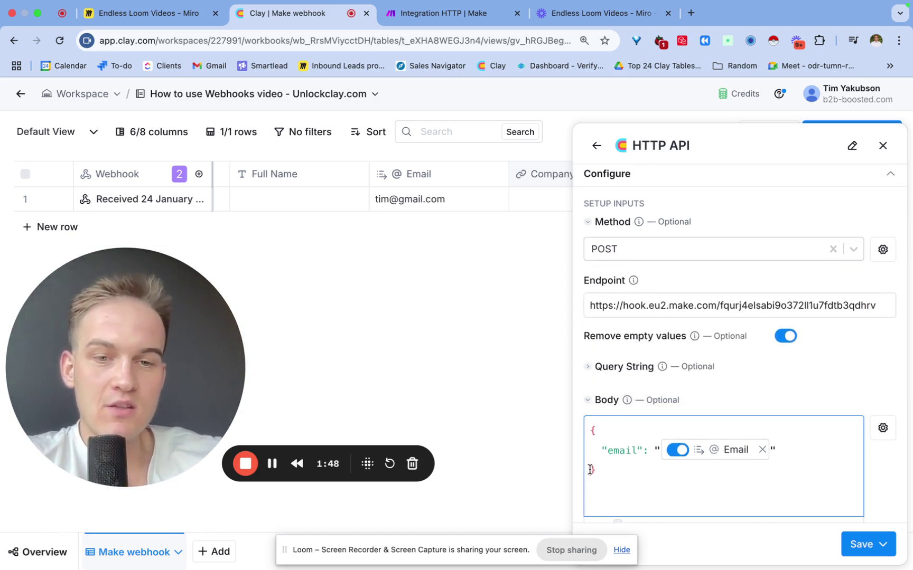
pyautogui.write('}')
pyautogui.click(601, 450)
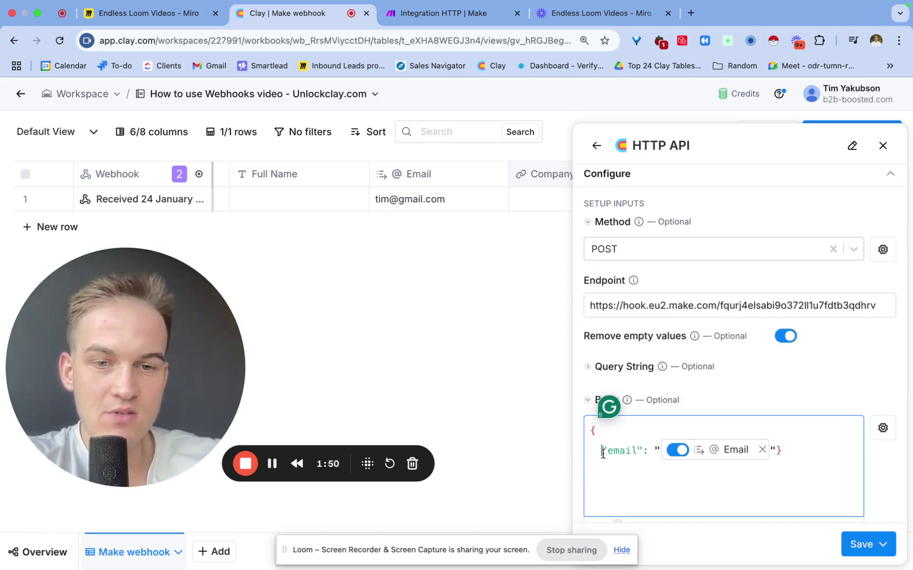
pyautogui.press('BackSpace')
pyautogui.press('BackSpace')
pyautogui.press('BackSpace')
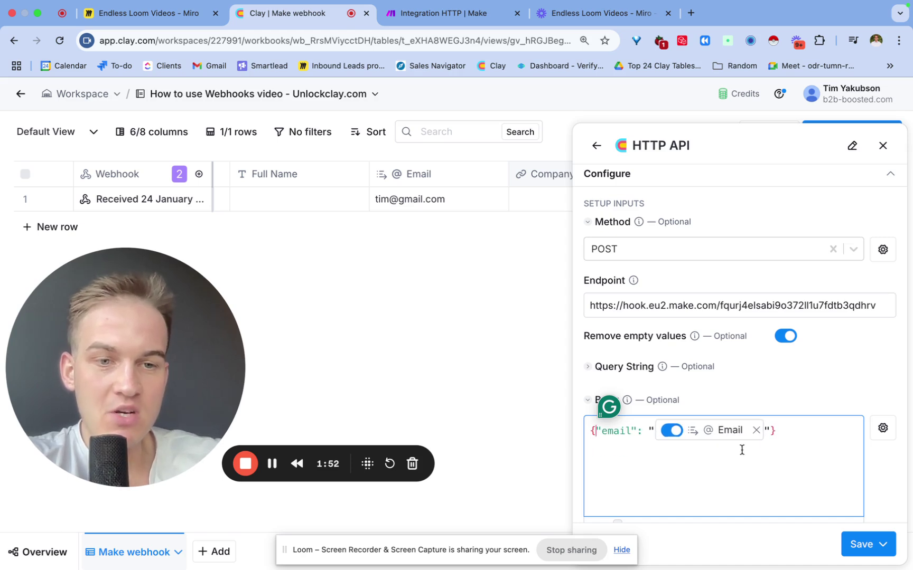
# Bring up the save options for the configured HTTP API enrichment.
pyautogui.scroll(-2, 781, 434)
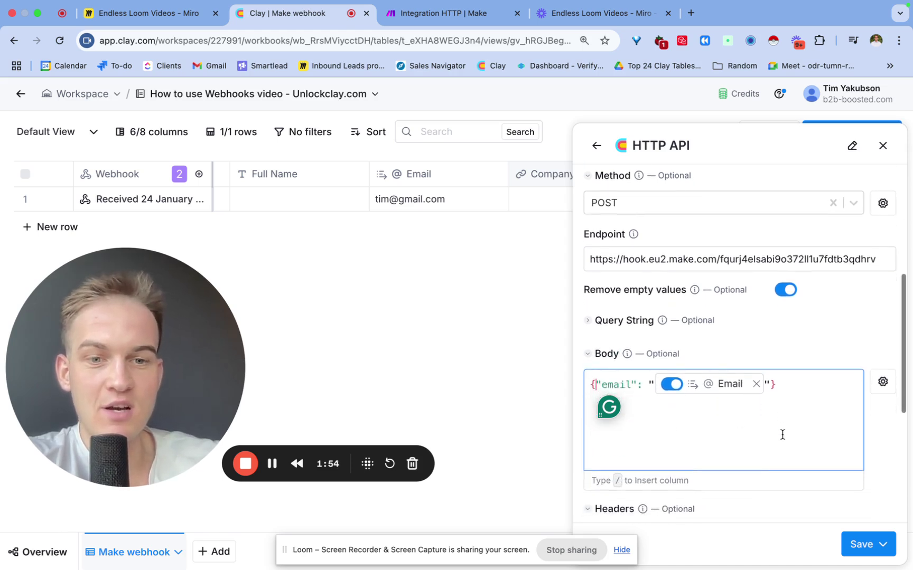
pyautogui.scroll(-3, 782, 435)
pyautogui.scroll(-1, 723, 442)
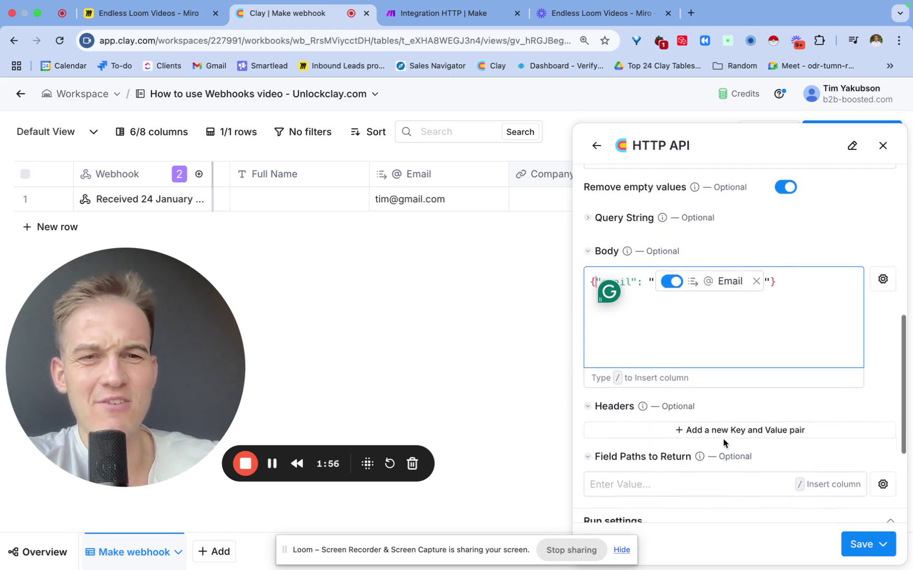
pyautogui.scroll(10, 724, 442)
pyautogui.scroll(-7, 734, 348)
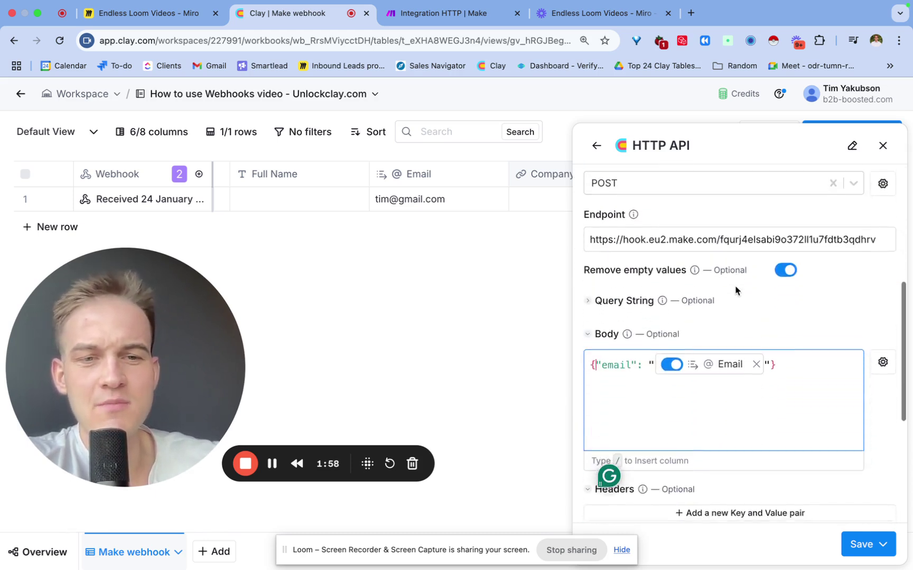
pyautogui.scroll(-1, 735, 291)
pyautogui.click(862, 544)
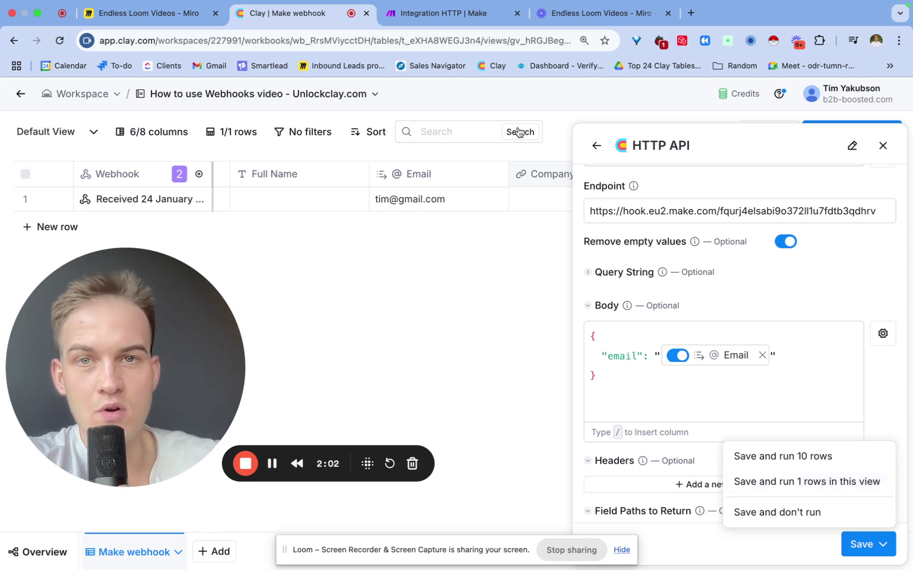
# Save the Make custom webhook and run the scenario once to wait for incoming data.
pyautogui.click(464, 15)
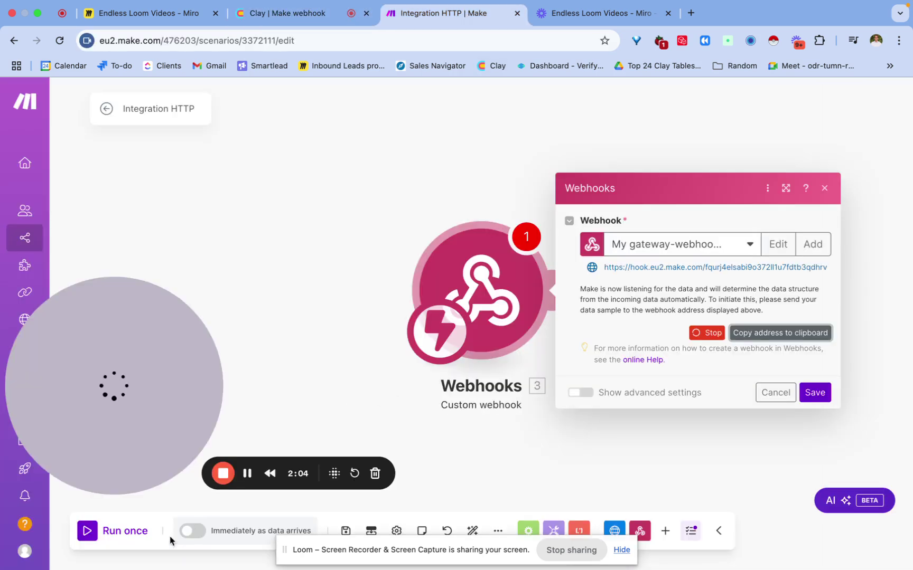
pyautogui.click(813, 396)
pyautogui.click(106, 534)
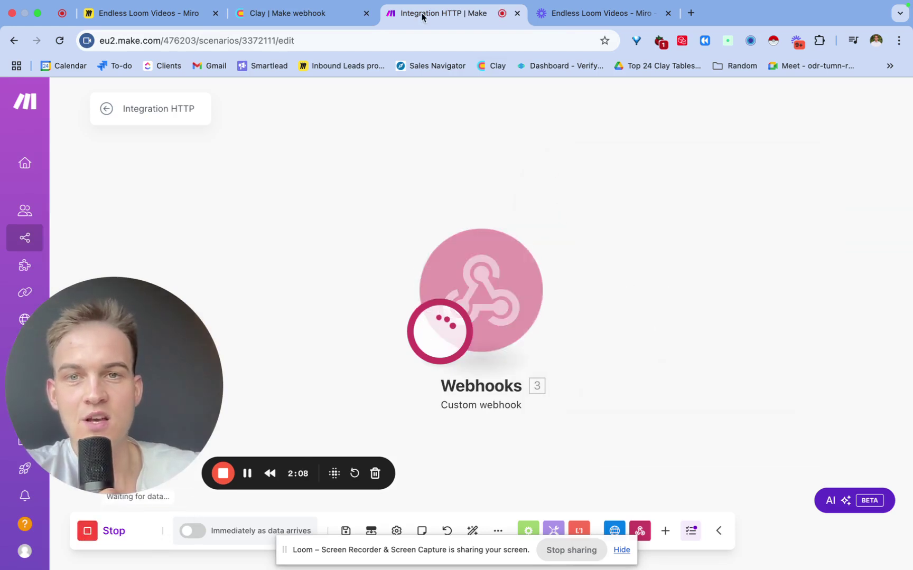
# Save and run the Clay enrichment on 1 row, check its 200 result, and view Make's received email.
pyautogui.click(309, 16)
pyautogui.click(835, 482)
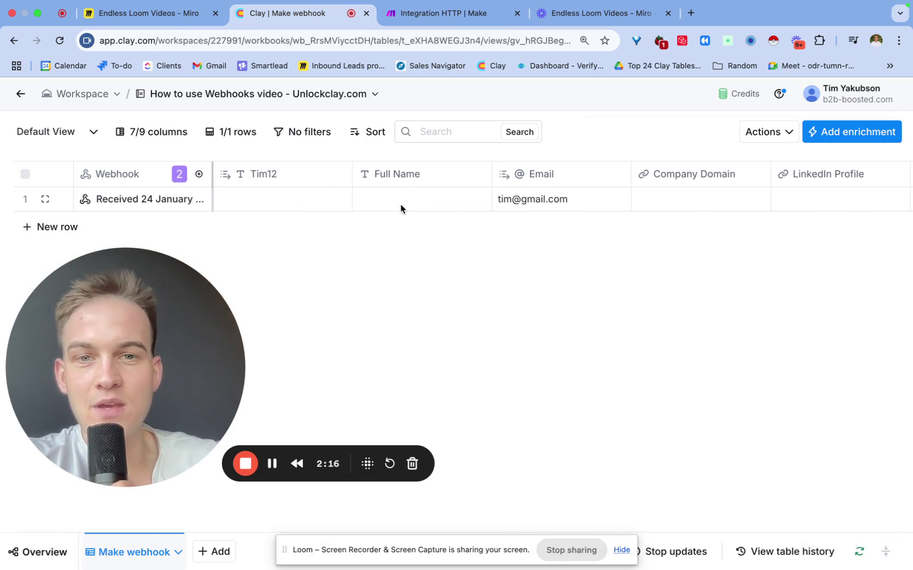
pyautogui.hscroll(5, 401, 206)
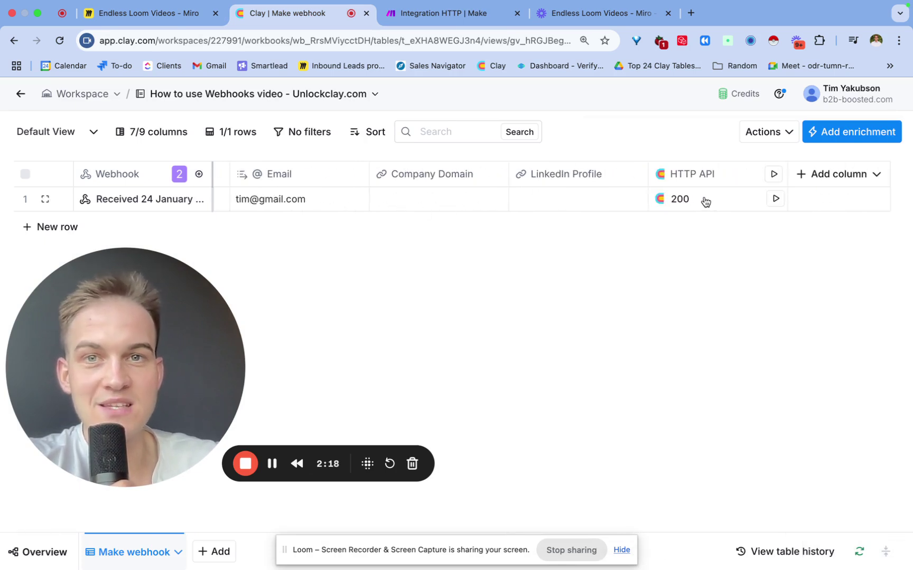
pyautogui.click(685, 199)
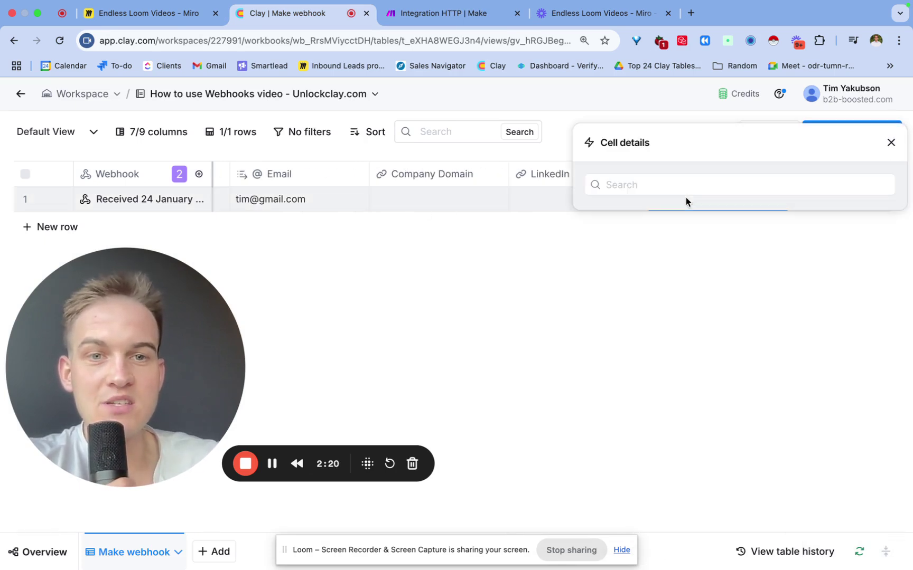
pyautogui.click(428, 13)
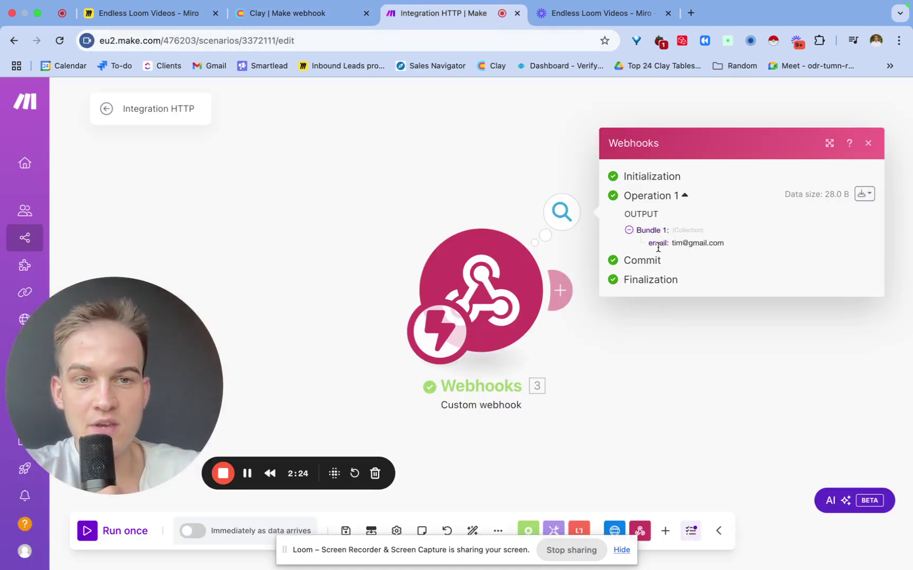
pyautogui.moveTo(653, 244); pyautogui.dragTo(730, 247)
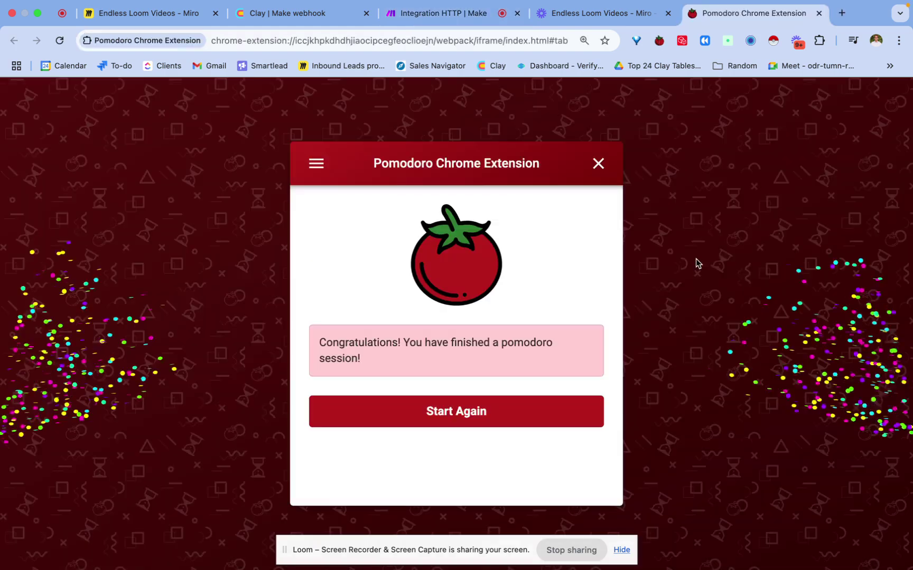
# Review the Make scenario's received email bundle, then return to the Clay 'Make webhook' table.
pyautogui.click(464, 24)
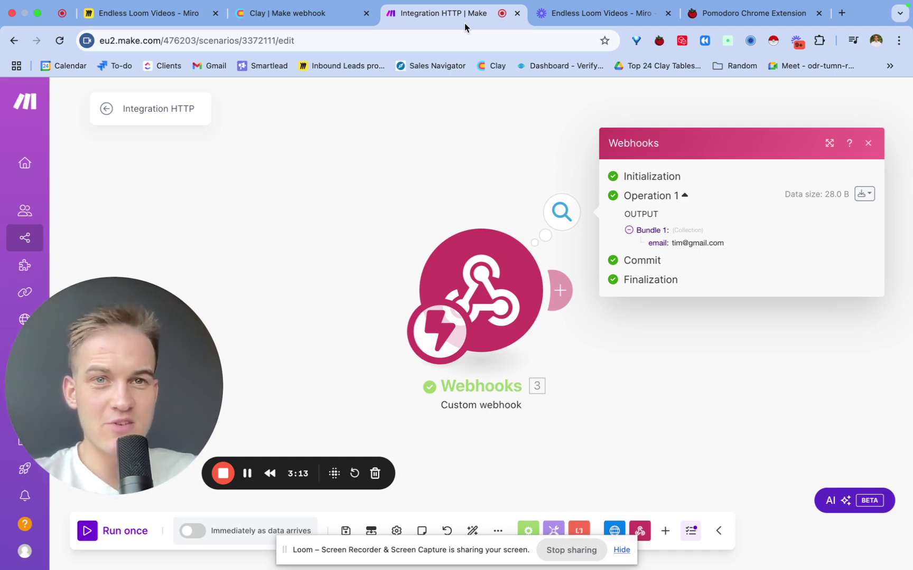
pyautogui.click(334, 12)
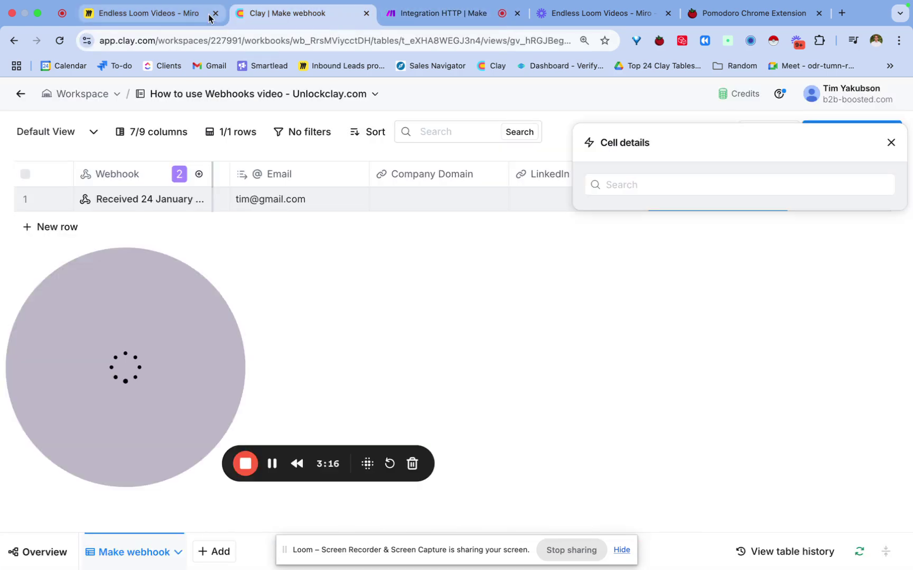
# On the Miro webhooks board, edit the '4 things to care about' box.
pyautogui.click(173, 12)
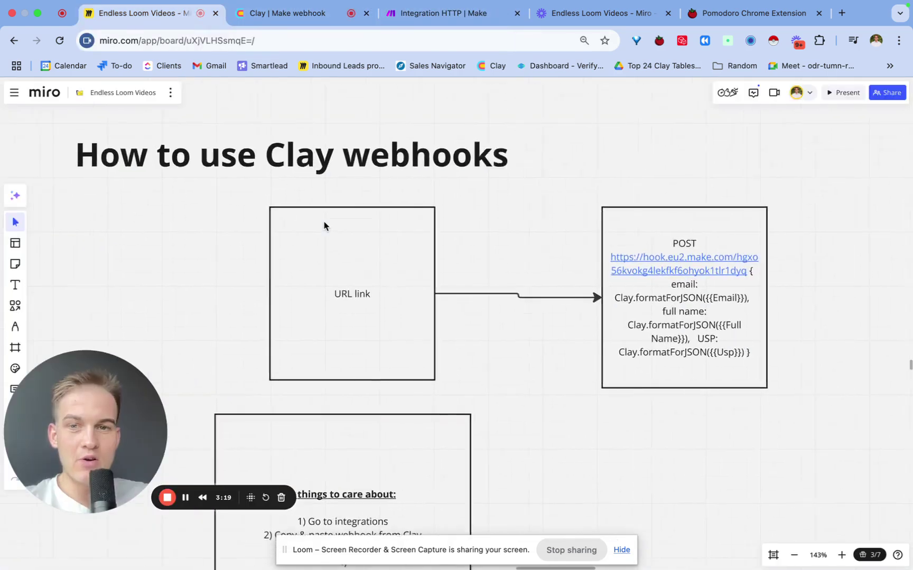
pyautogui.hscroll(-3, 324, 226)
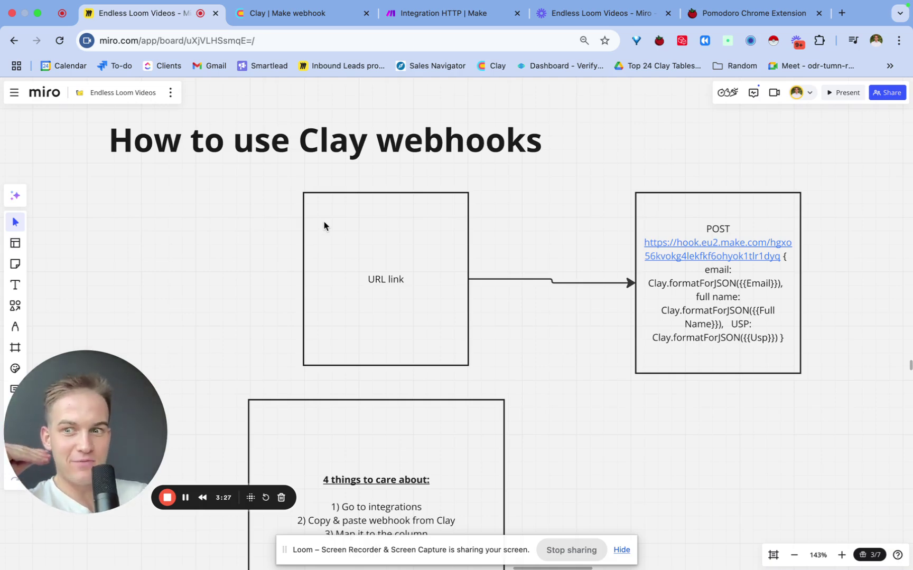
pyautogui.scroll(-3, 369, 360)
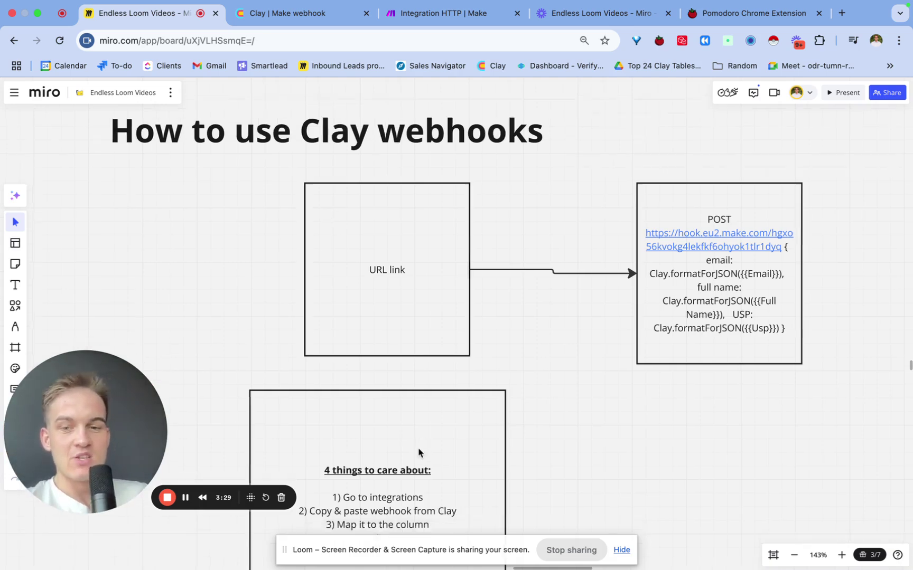
pyautogui.click(408, 439)
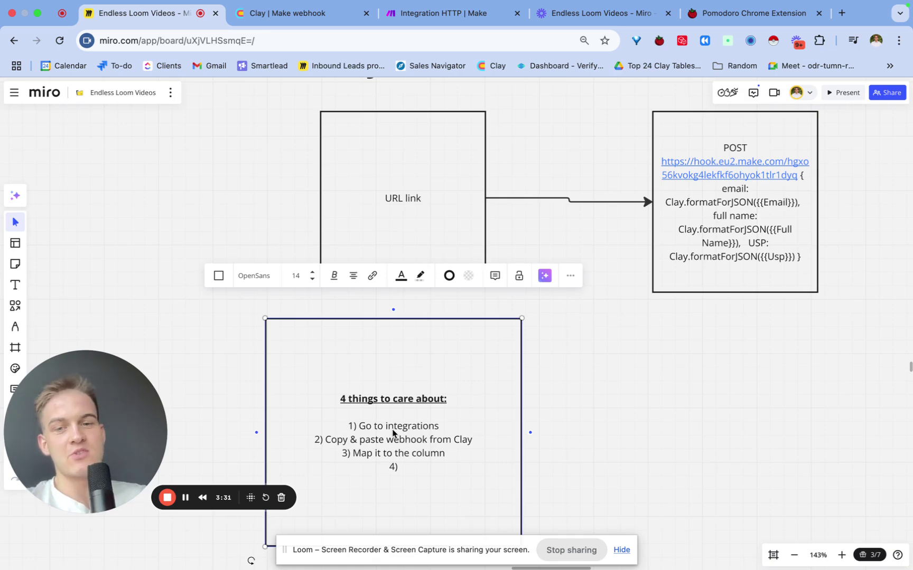
pyautogui.click(402, 431)
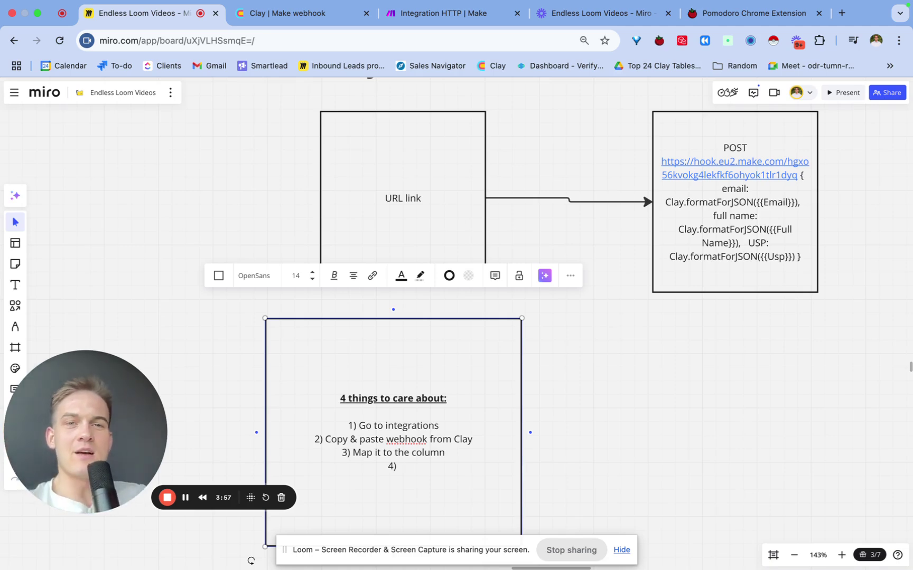
# Load unlockclay.com in a new browser tab.
pyautogui.click(842, 12)
pyautogui.write('unlo')
pyautogui.press('Return')
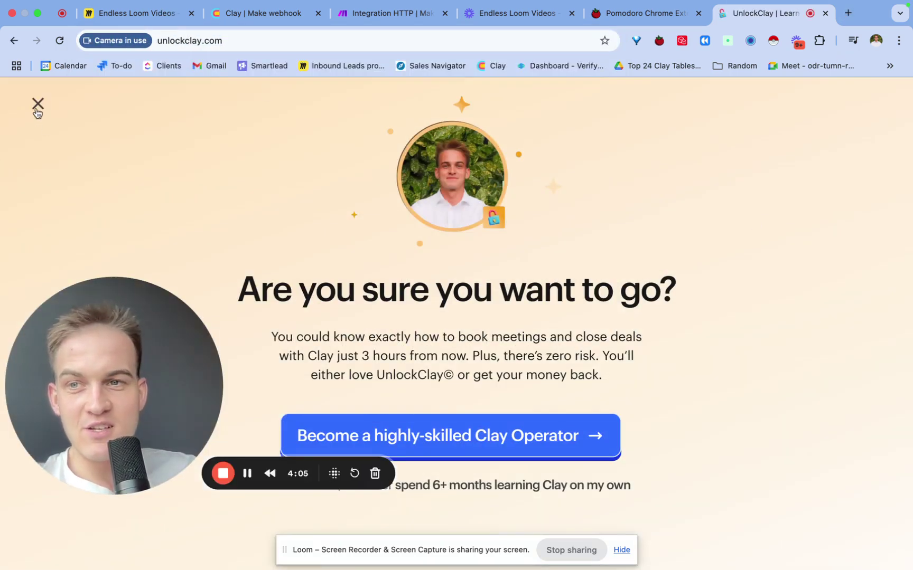
# Dismiss the unlockclay.com exit popup and return to the 'Integration HTTP' Make scenario.
pyautogui.click(37, 105)
pyautogui.scroll(-1, 315, 205)
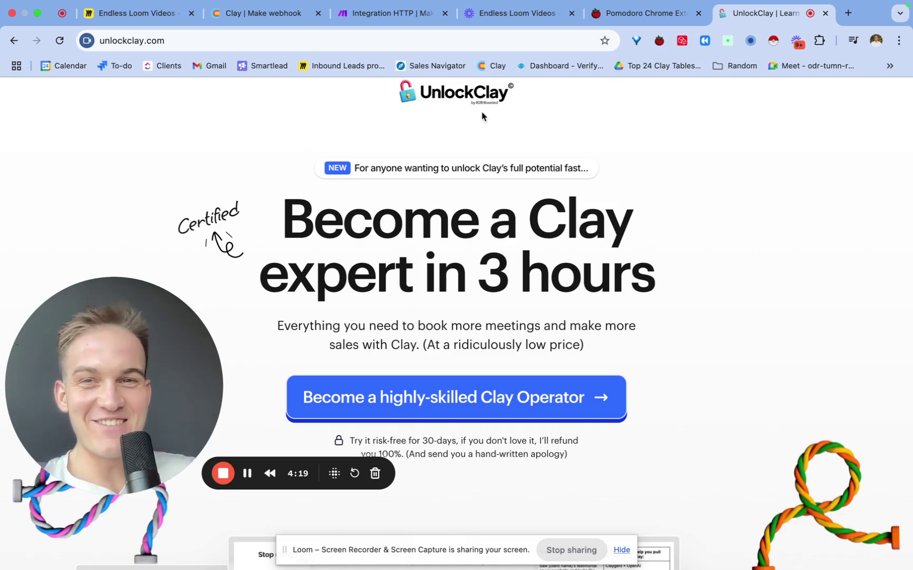
pyautogui.moveTo(385, 40)
pyautogui.click(380, 19)
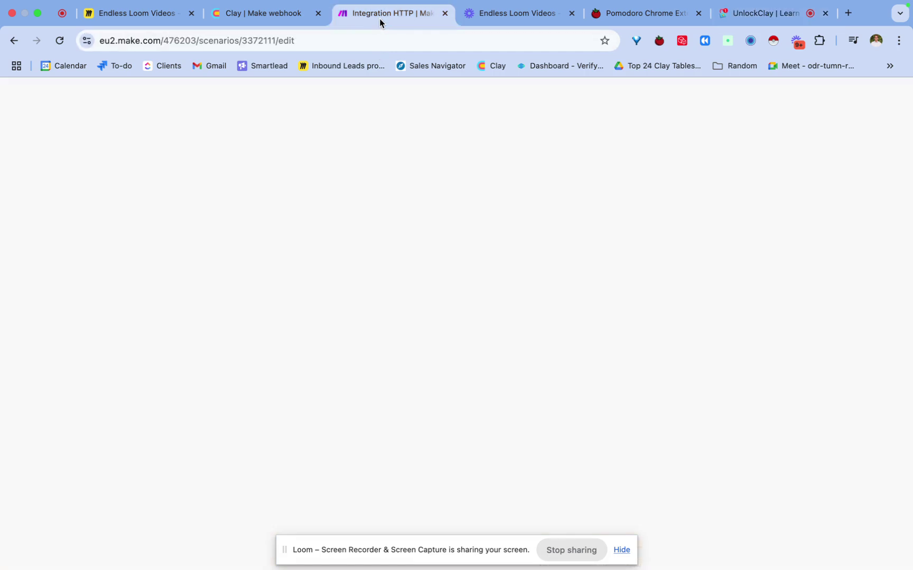